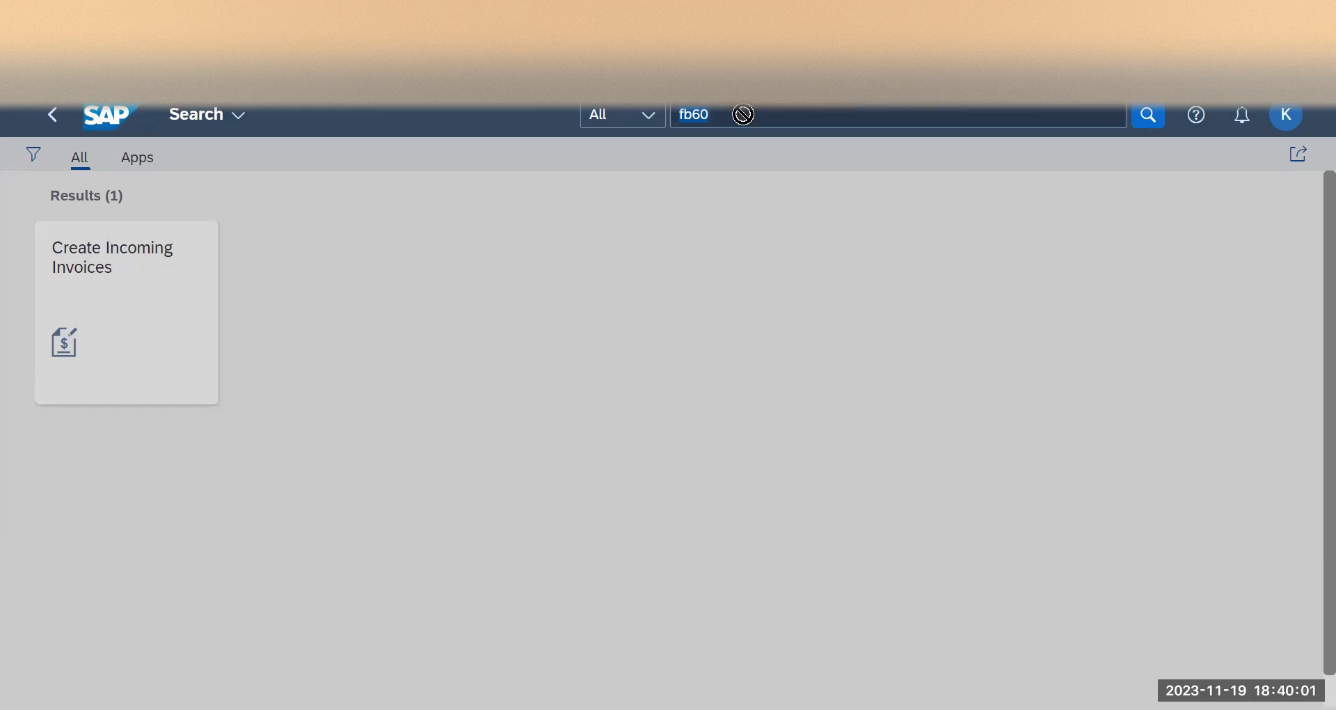
Step: Open the Create Incoming Invoices app found under fb60 and set the company code to TMUS
click(716, 113)
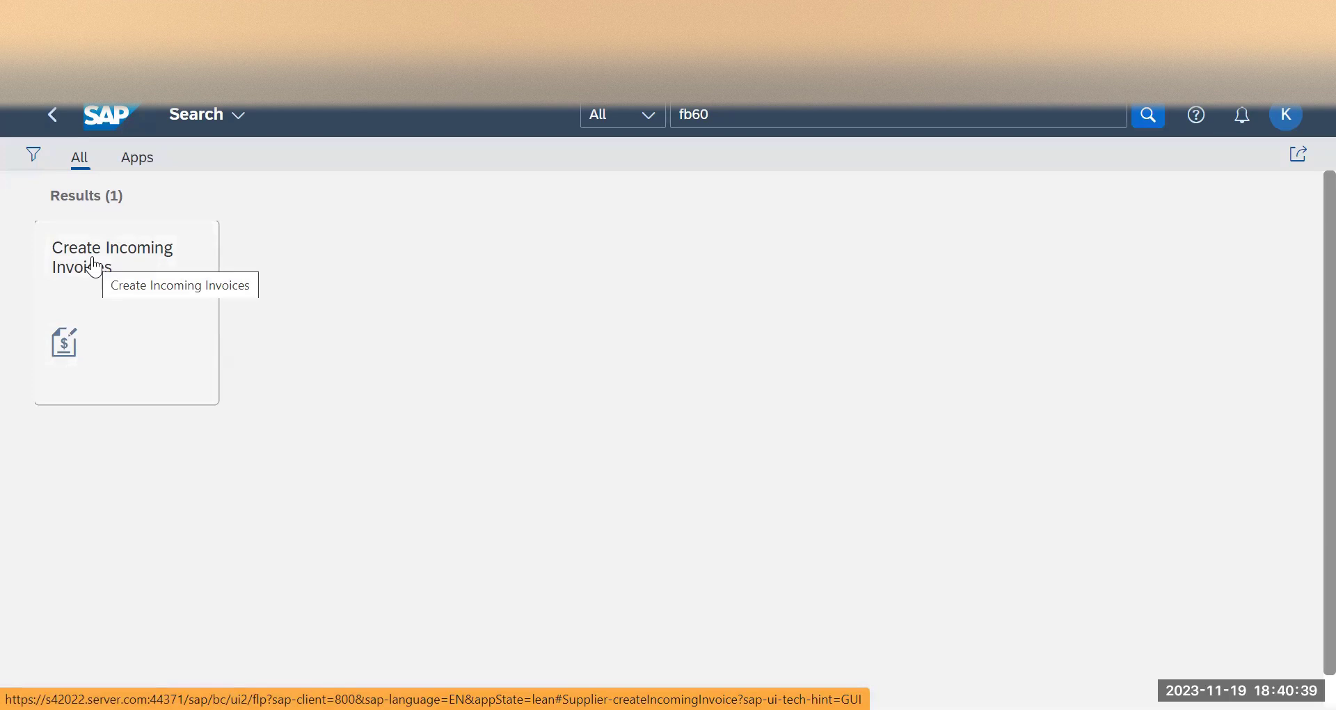
click(96, 267)
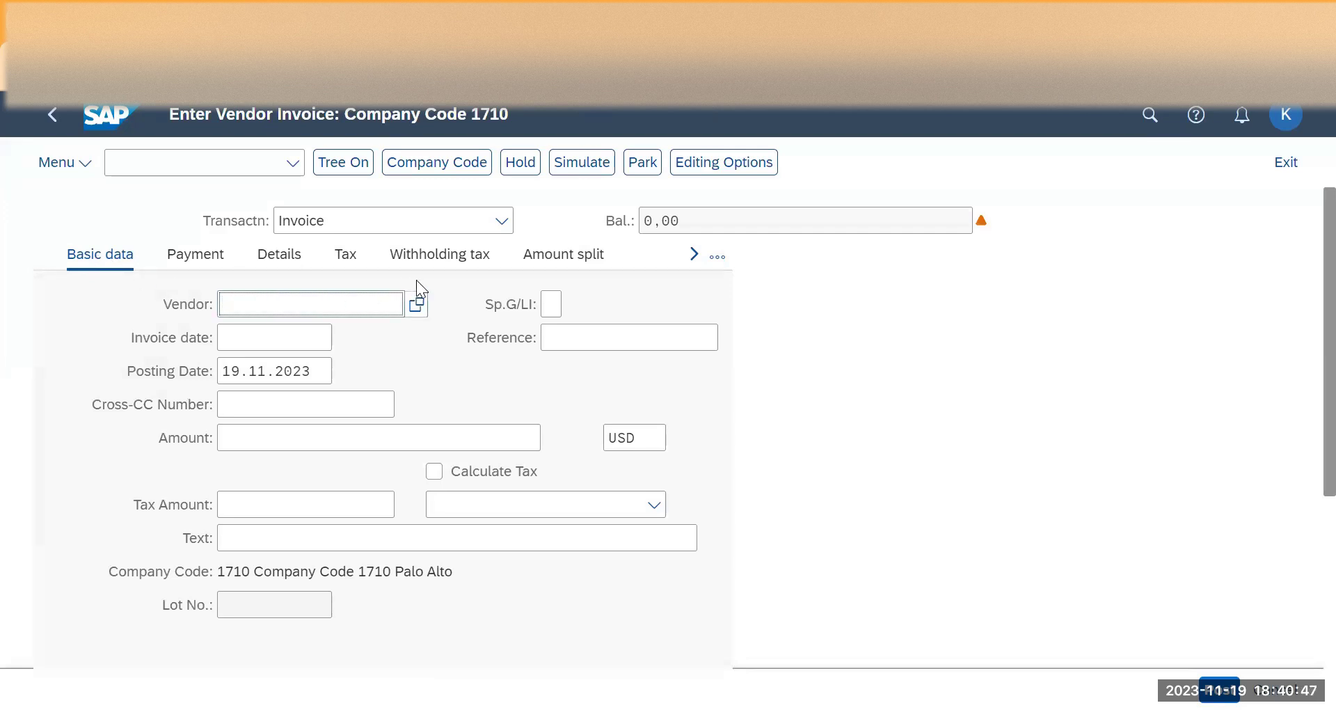
click(445, 167)
text(tmus)
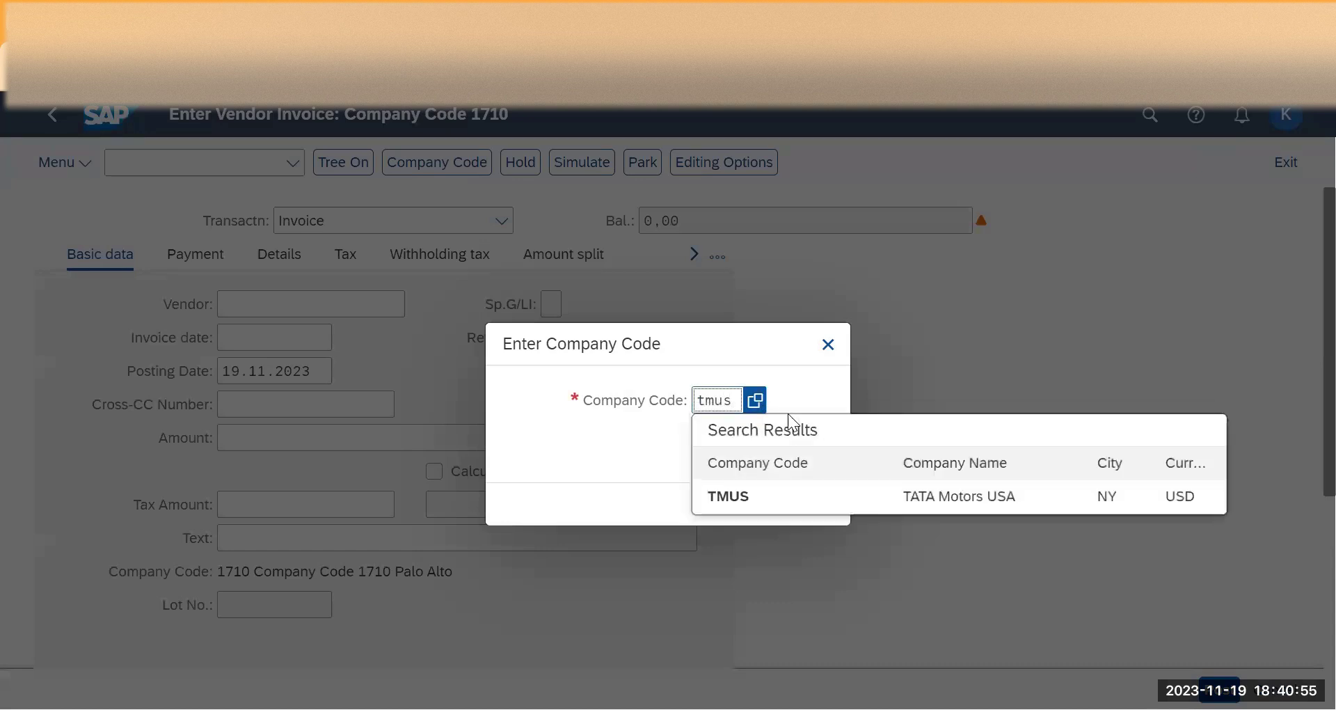
click(739, 504)
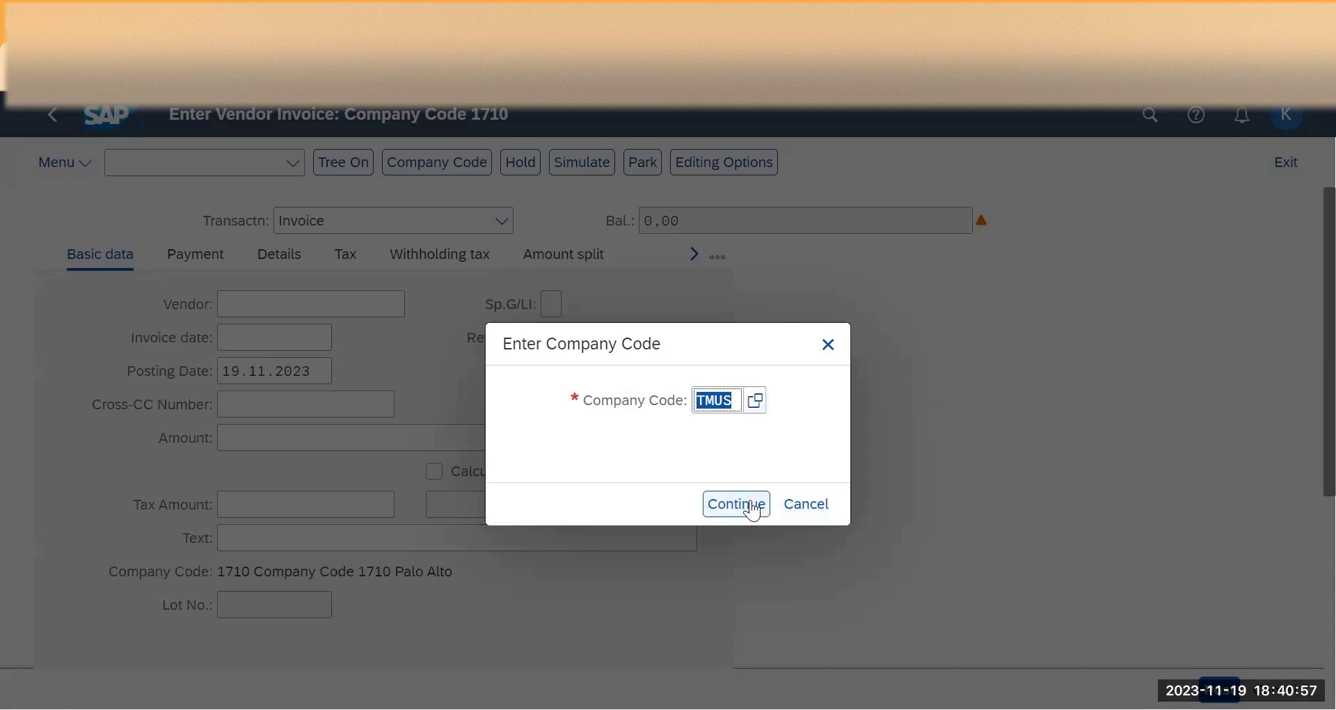
click(736, 506)
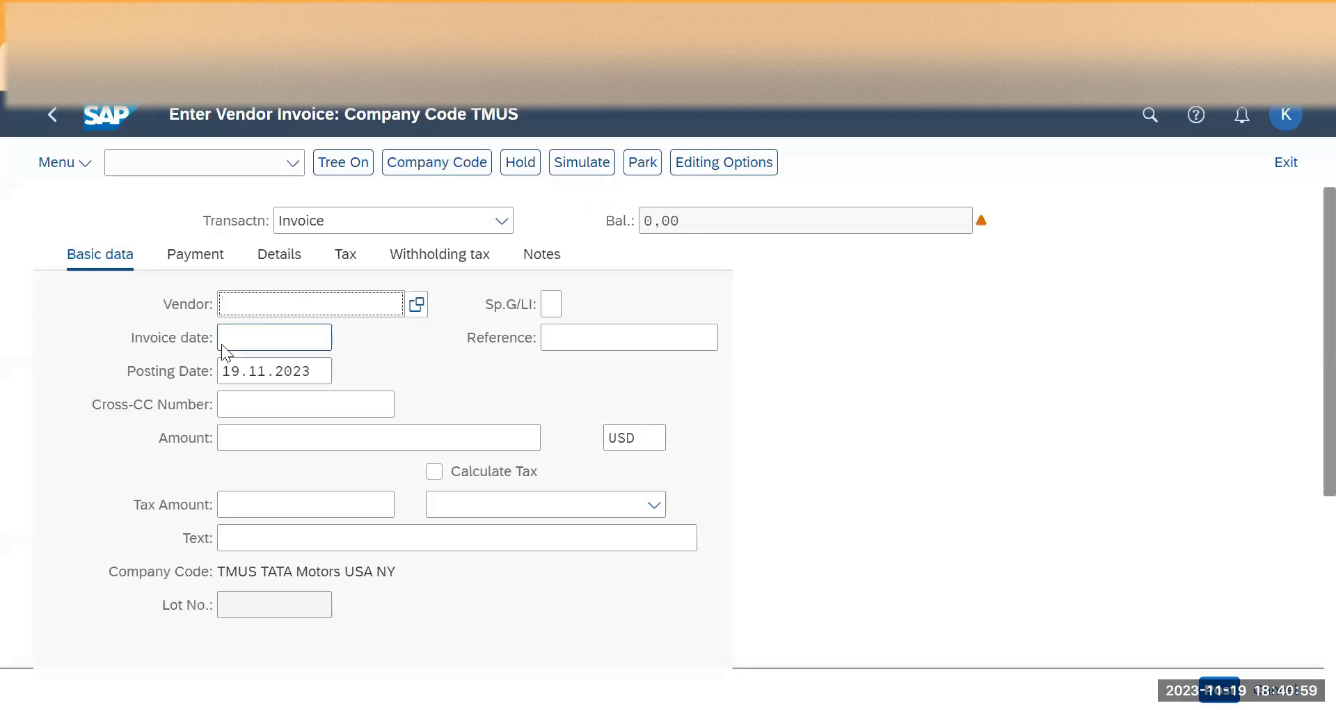
Step: Look up suppliers by company code TMUS and choose Apple Inc as the invoice's vendor
click(416, 305)
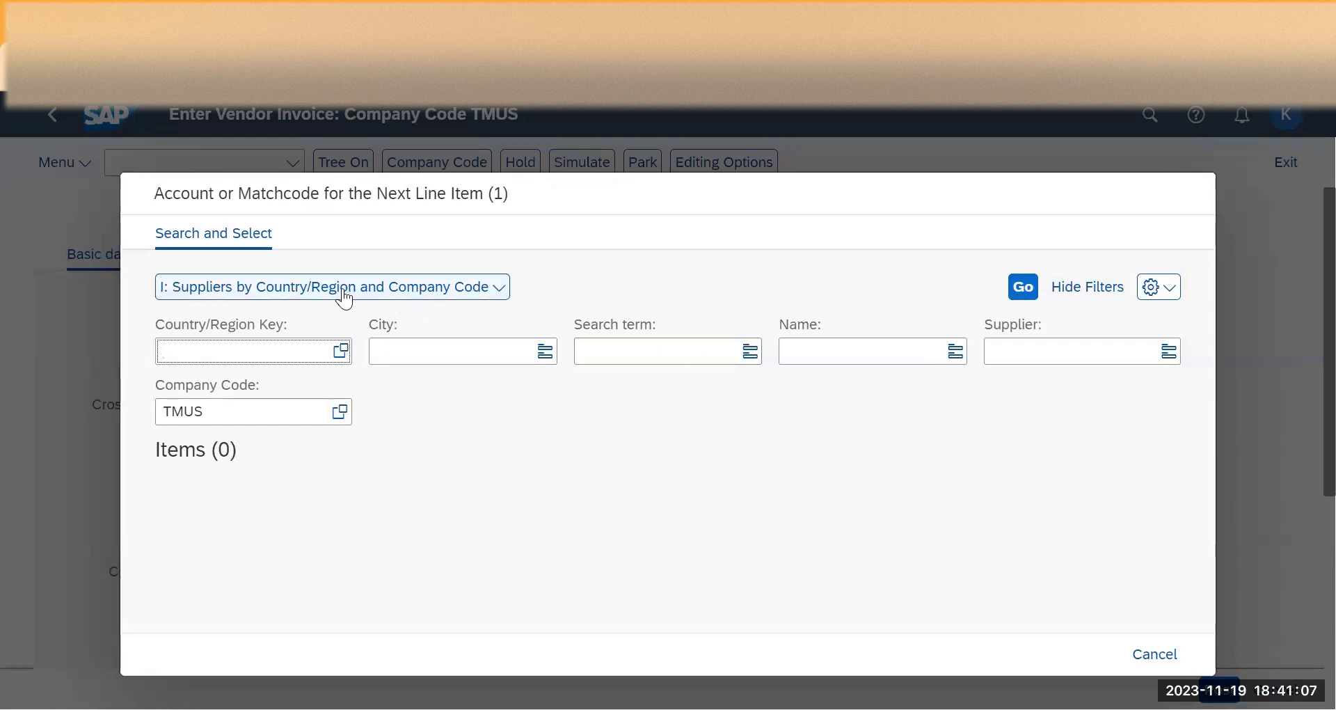
click(465, 293)
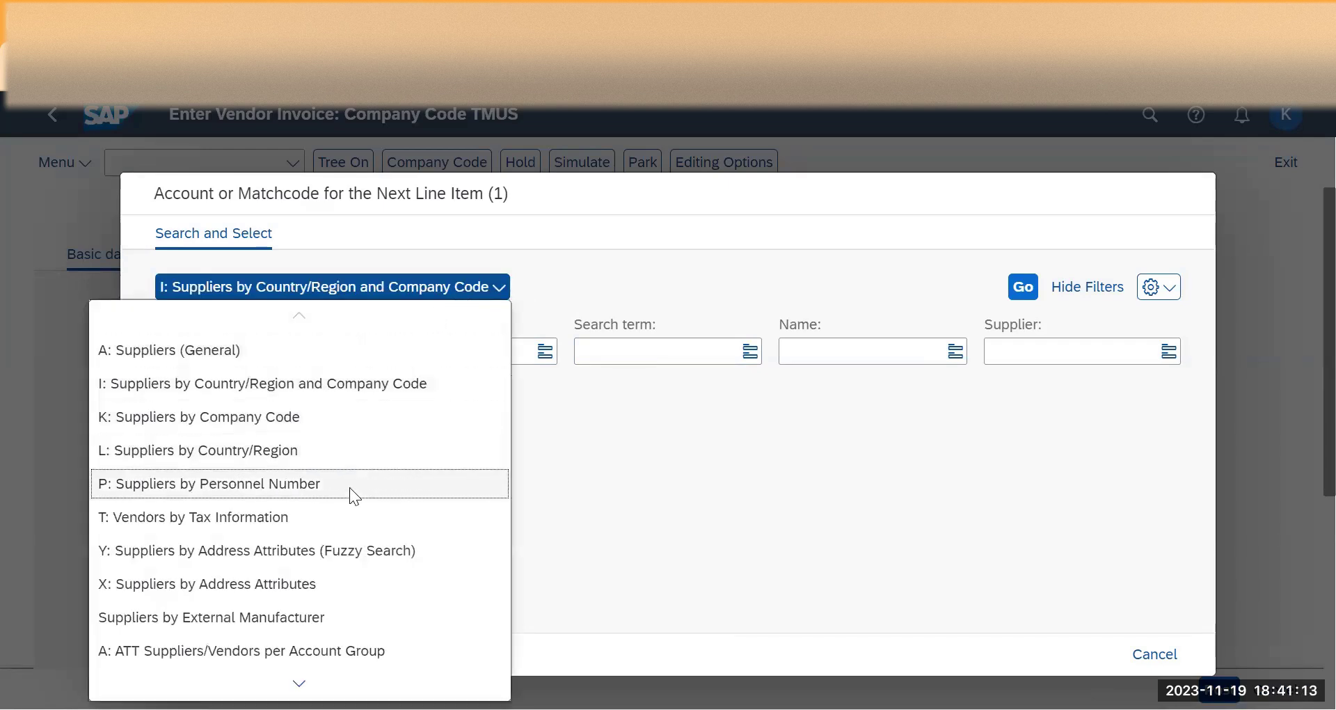
click(289, 421)
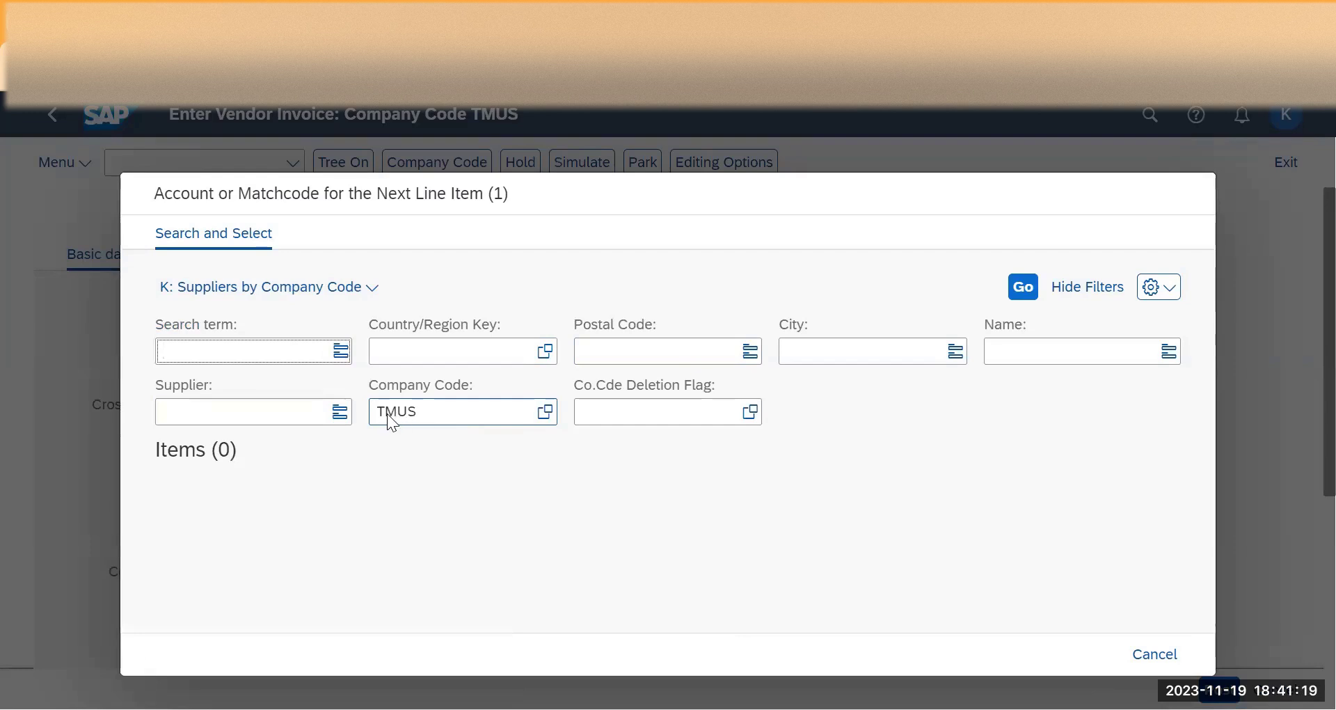
click(1023, 290)
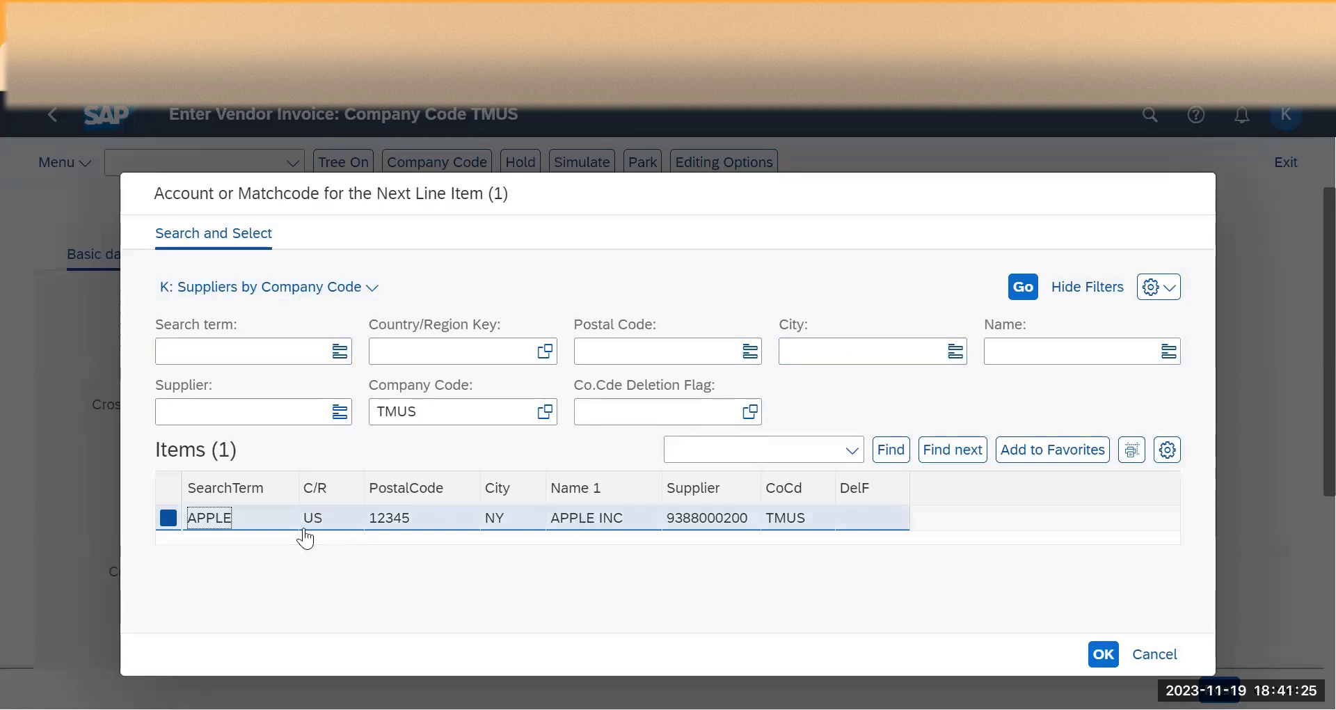
double_click(233, 521)
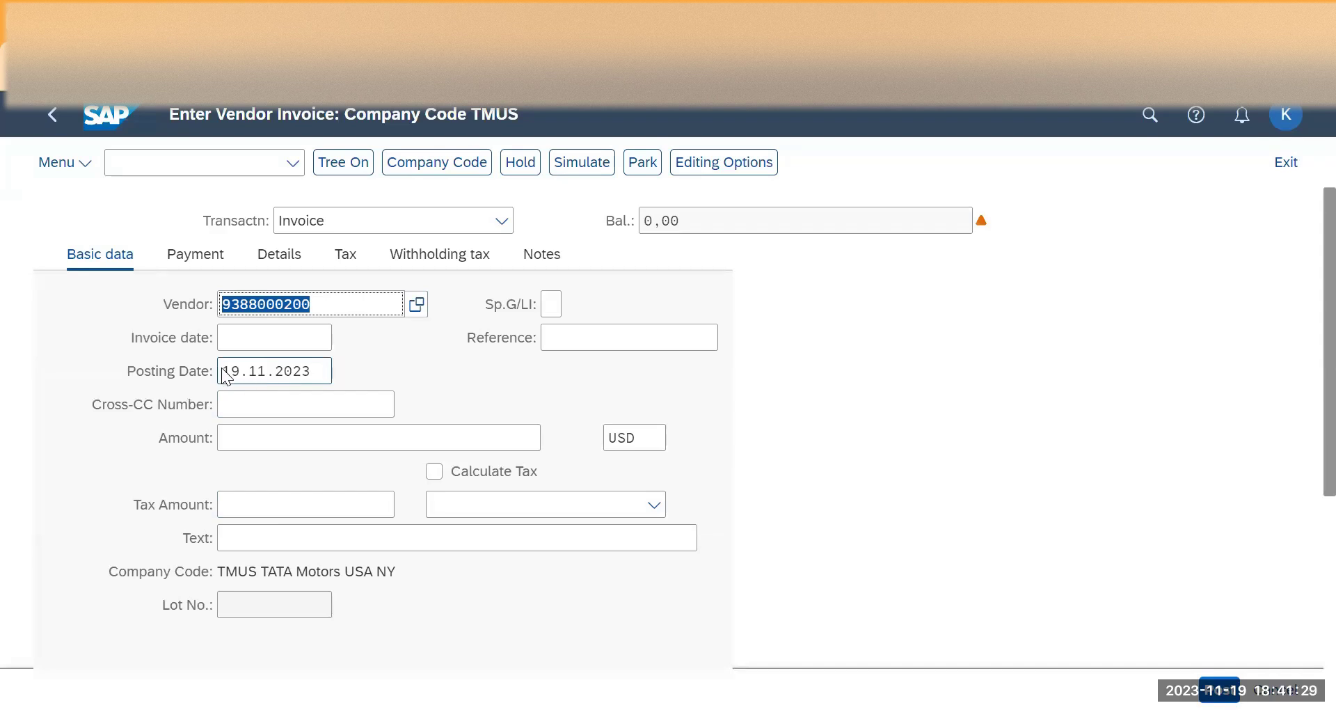
Step: Copy the posting date 19.11.2023 into the invoice date
drag(219, 373, 327, 372)
key(ctrl+c)
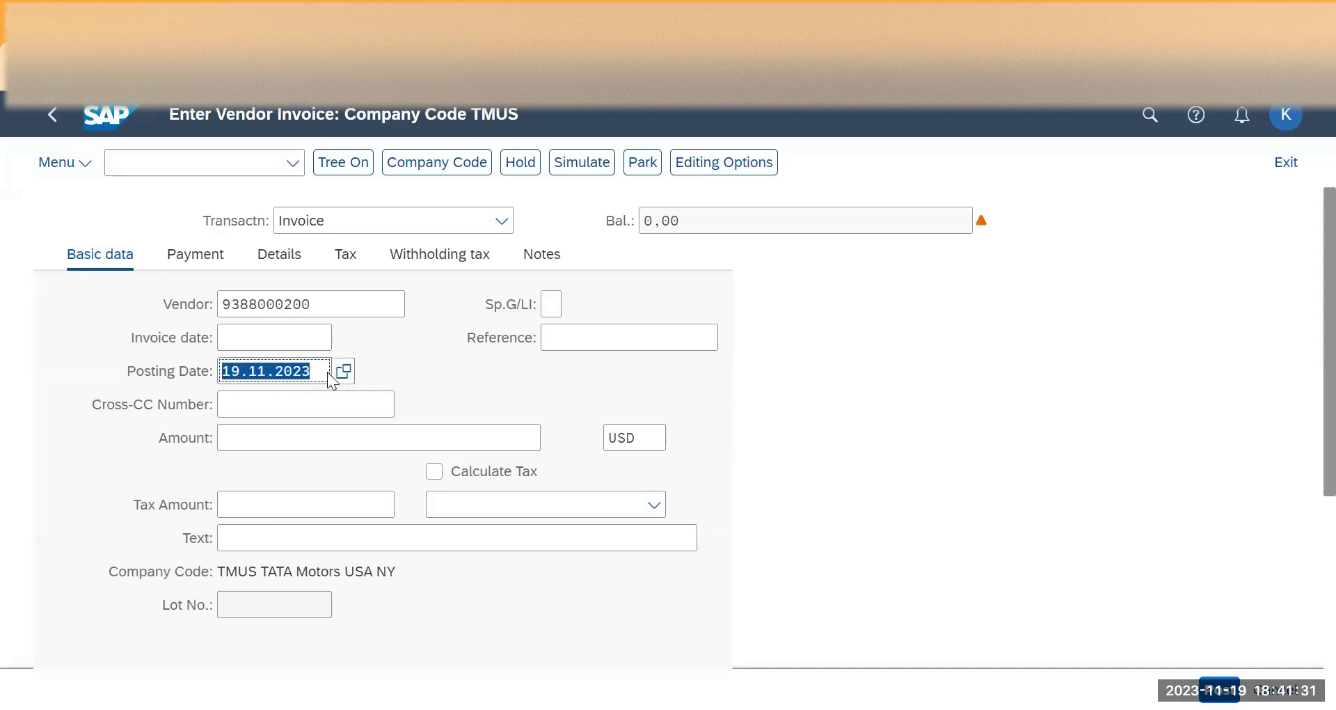
click(275, 332)
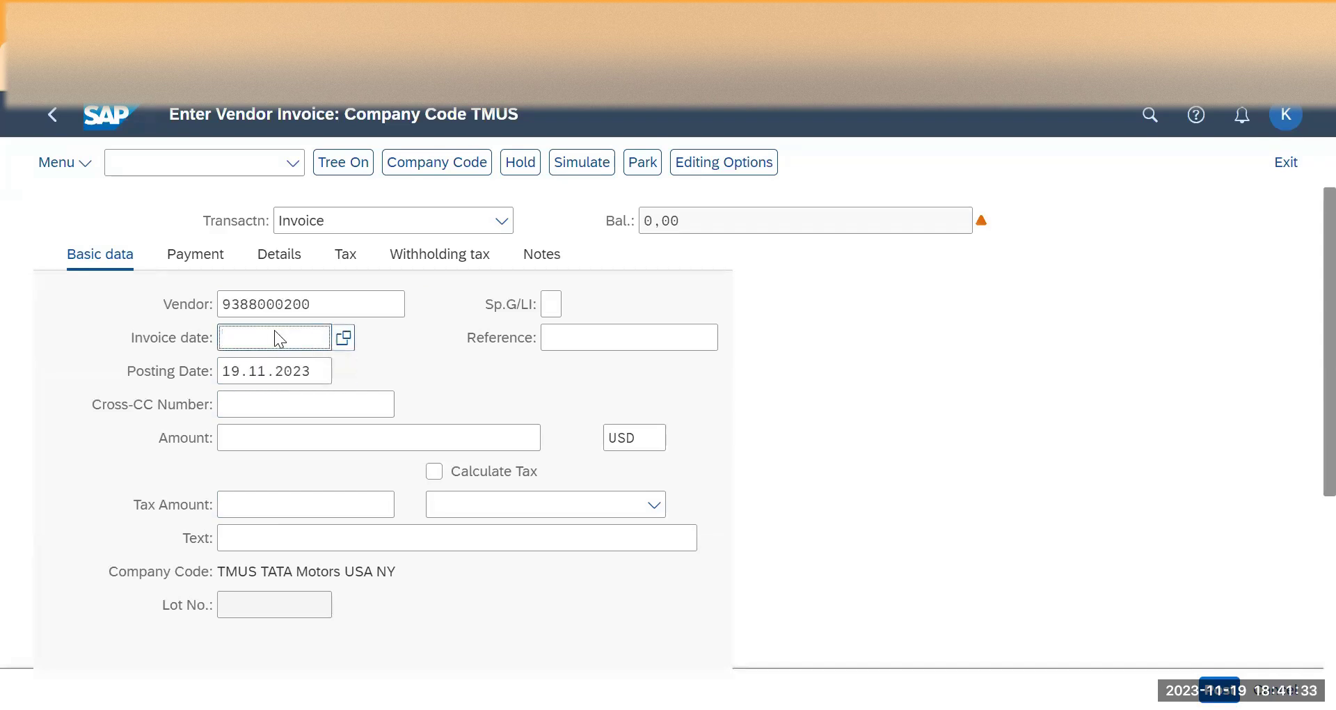
key(ctrl+v)
Step: Enter the reference "Inv - RTP001" and an invoice amount of 10000 USD
click(583, 341)
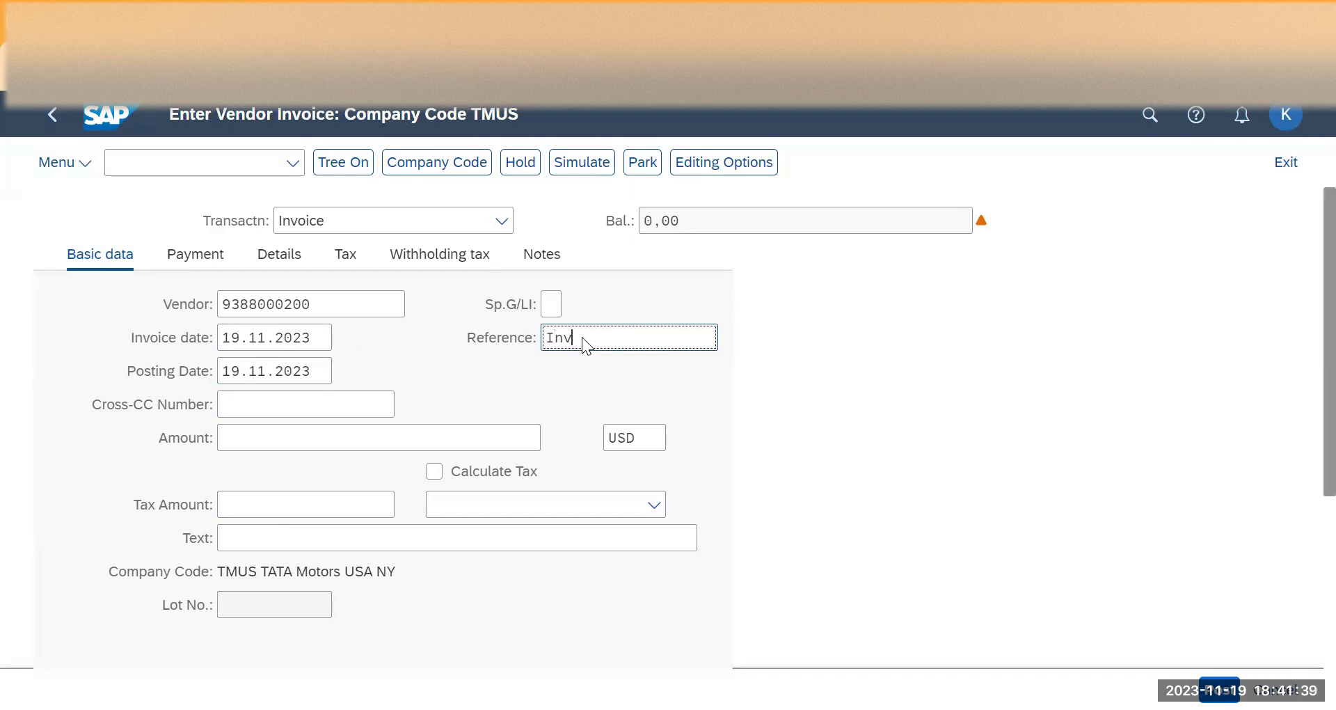
text(Inv - )
text(RTR)
text(P00)
text(1)
click(358, 439)
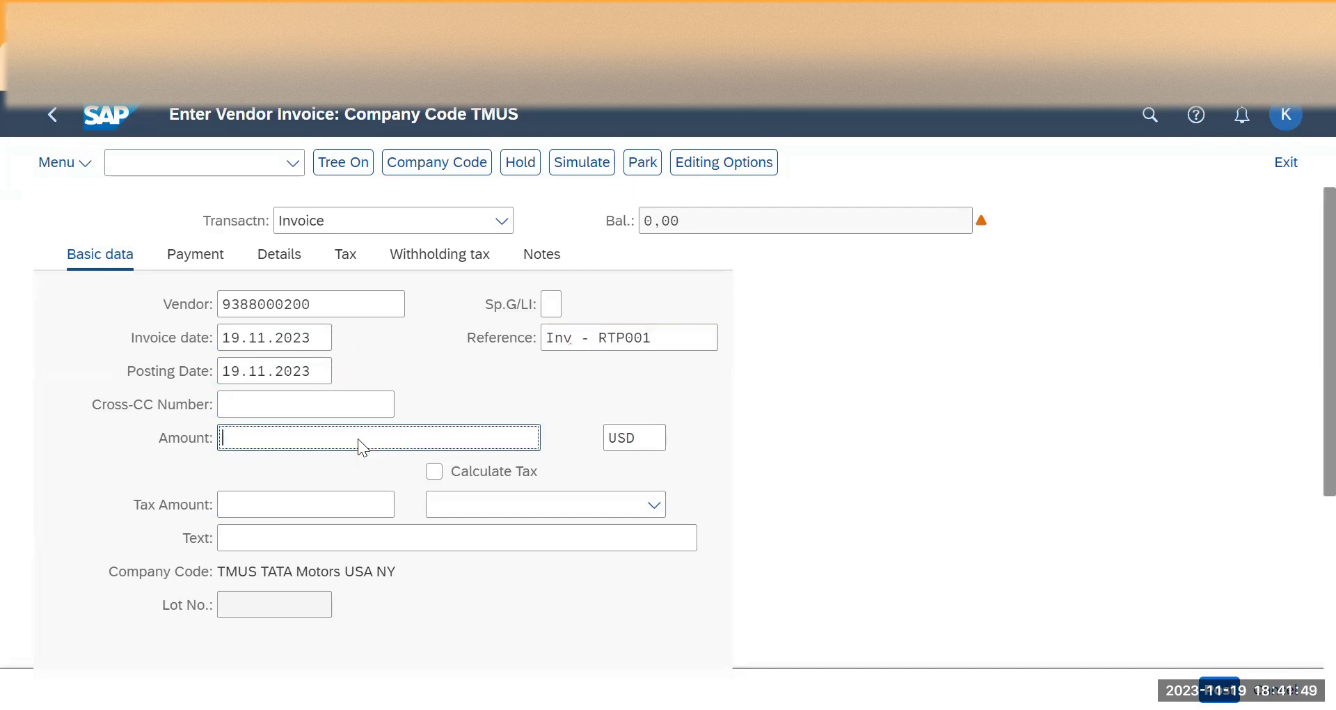
text(10000)
Step: Copy the reference "Inv - RTP001" into the invoice's item text
click(308, 545)
drag(667, 335, 509, 334)
key(ctrl+c)
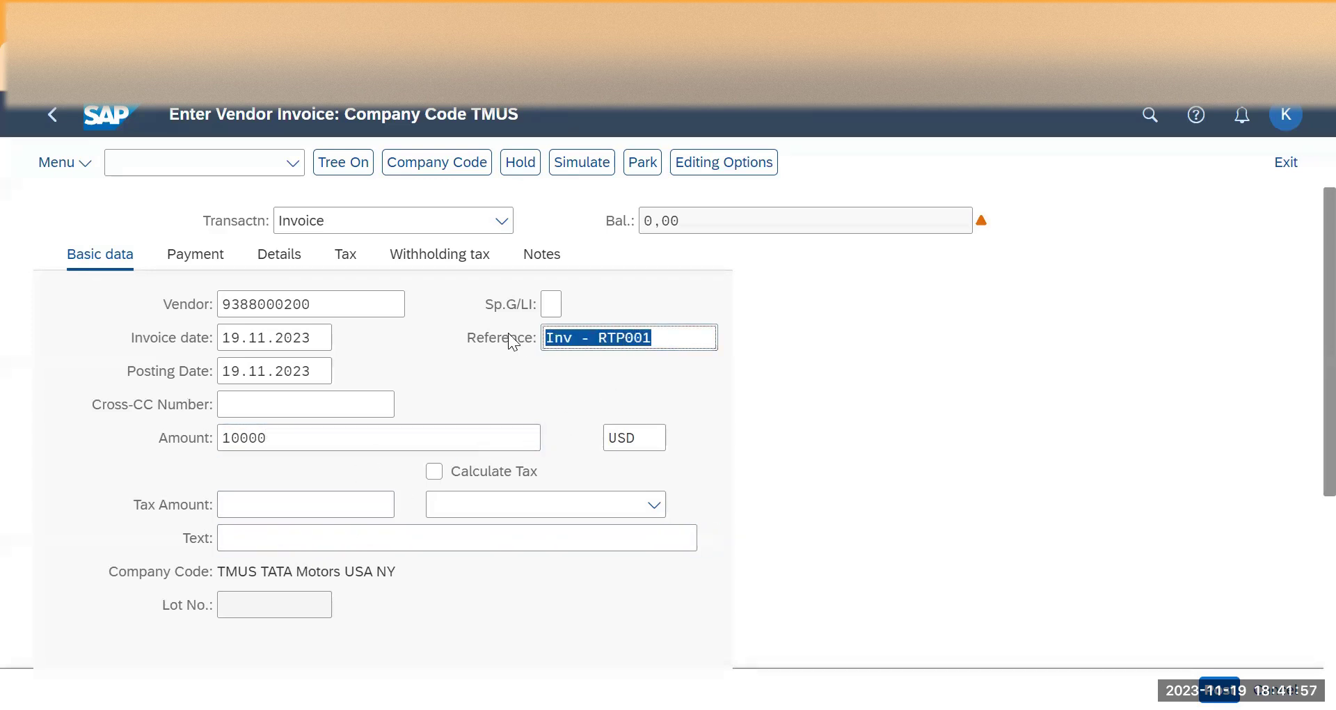
click(366, 539)
key(ctrl+v)
Step: Assign the Purchase account as G/L account of the first line item and enter a debit amount of 10000
scroll(434, 506, down, 3)
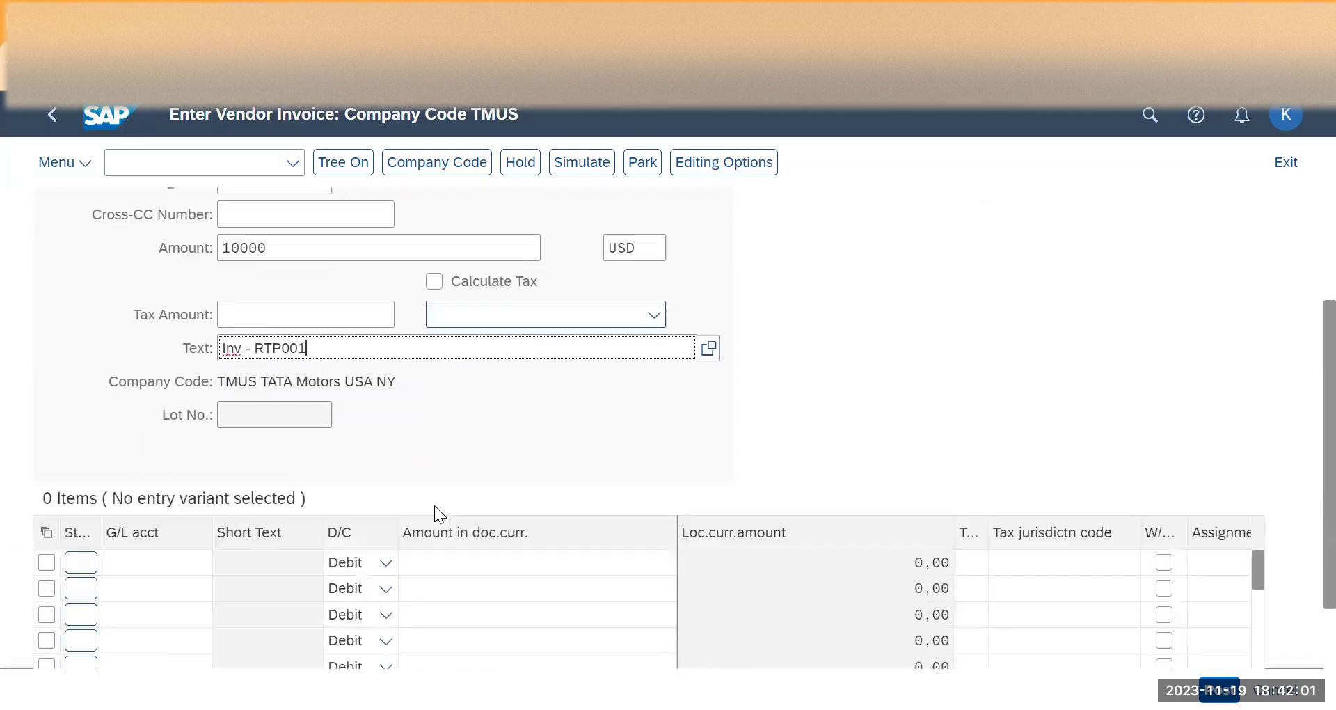
click(181, 544)
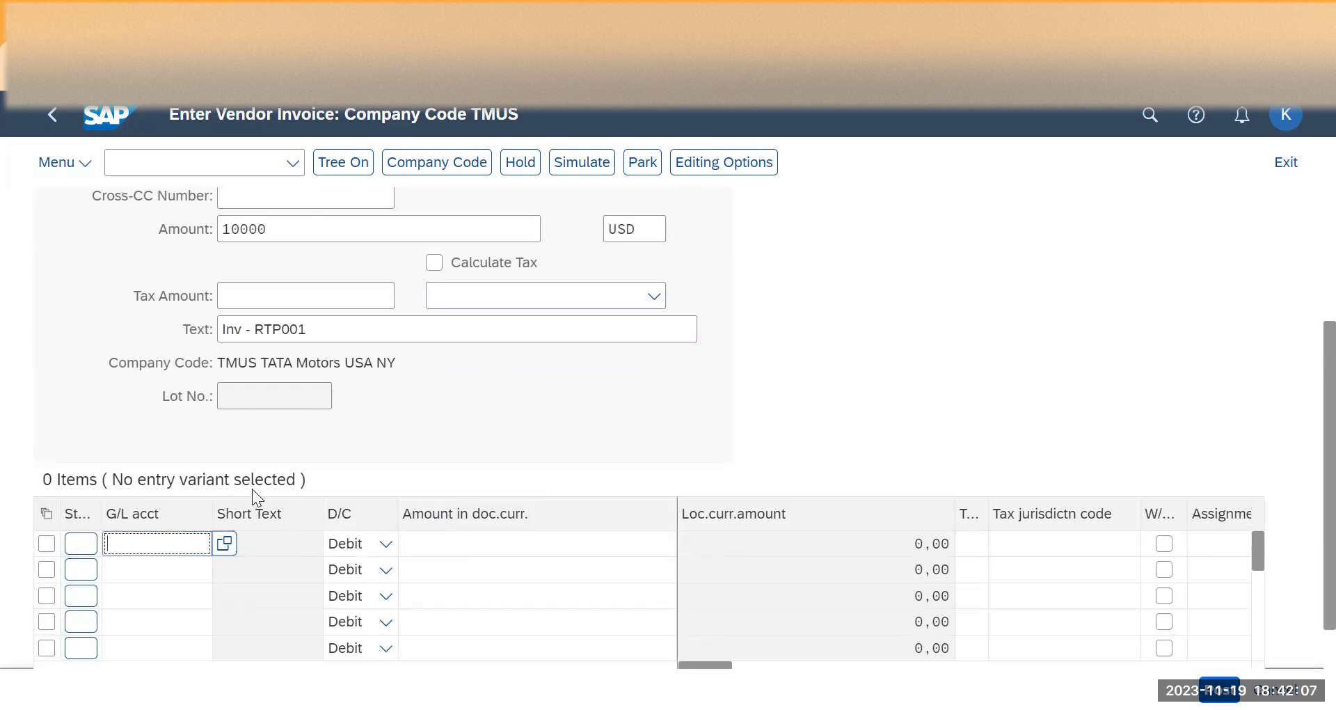
key(ctrl+minus)
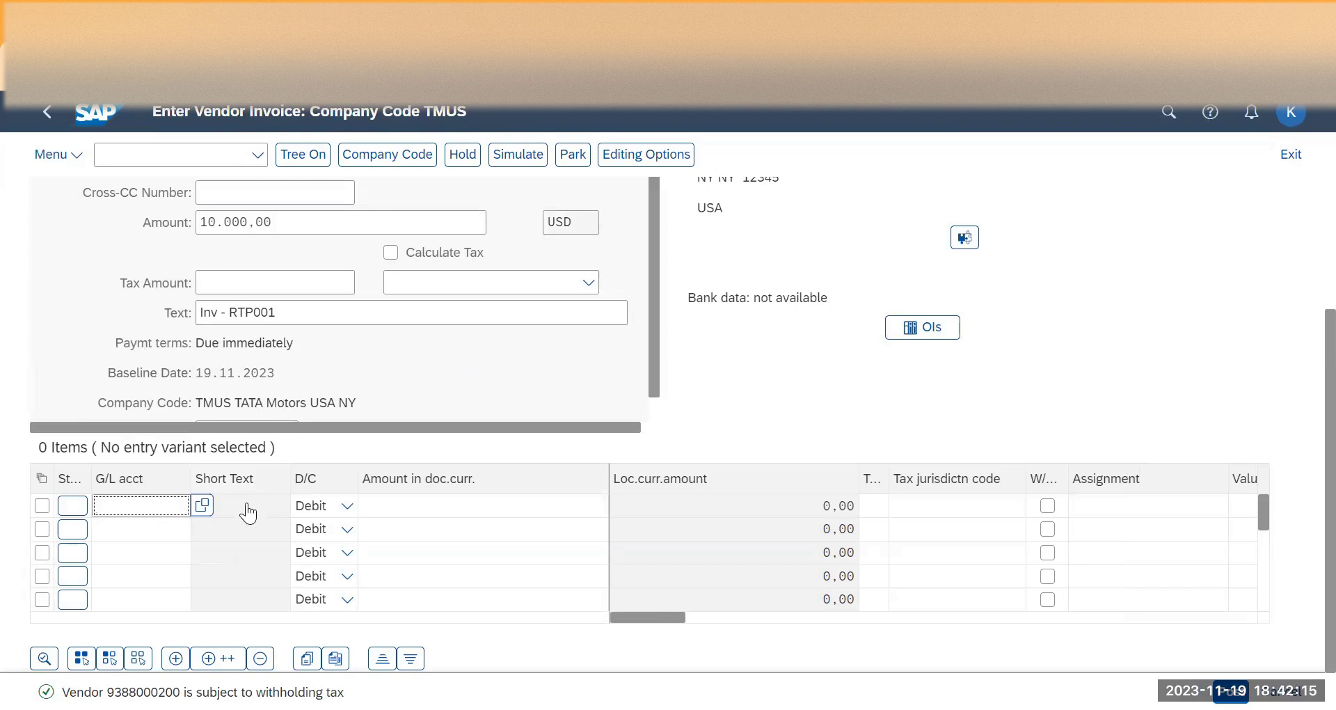
scroll(249, 508, up, 3)
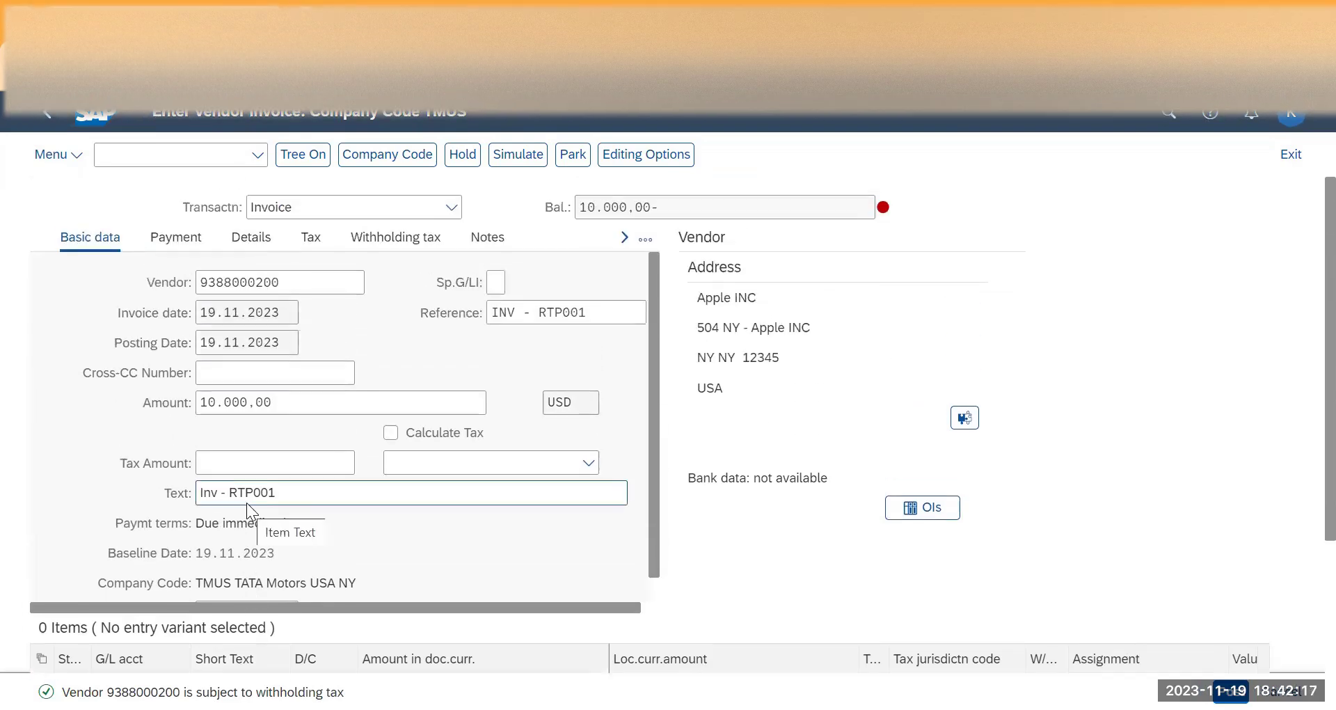
scroll(247, 503, down, 3)
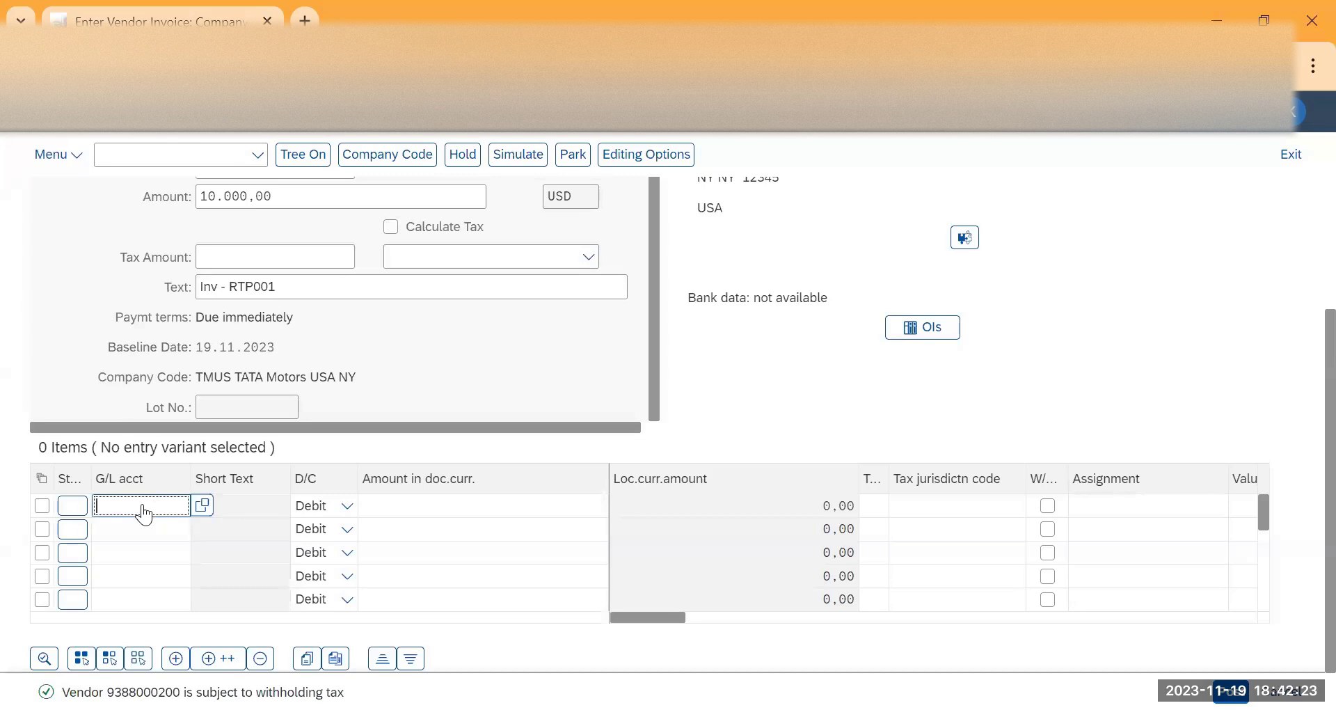
click(202, 506)
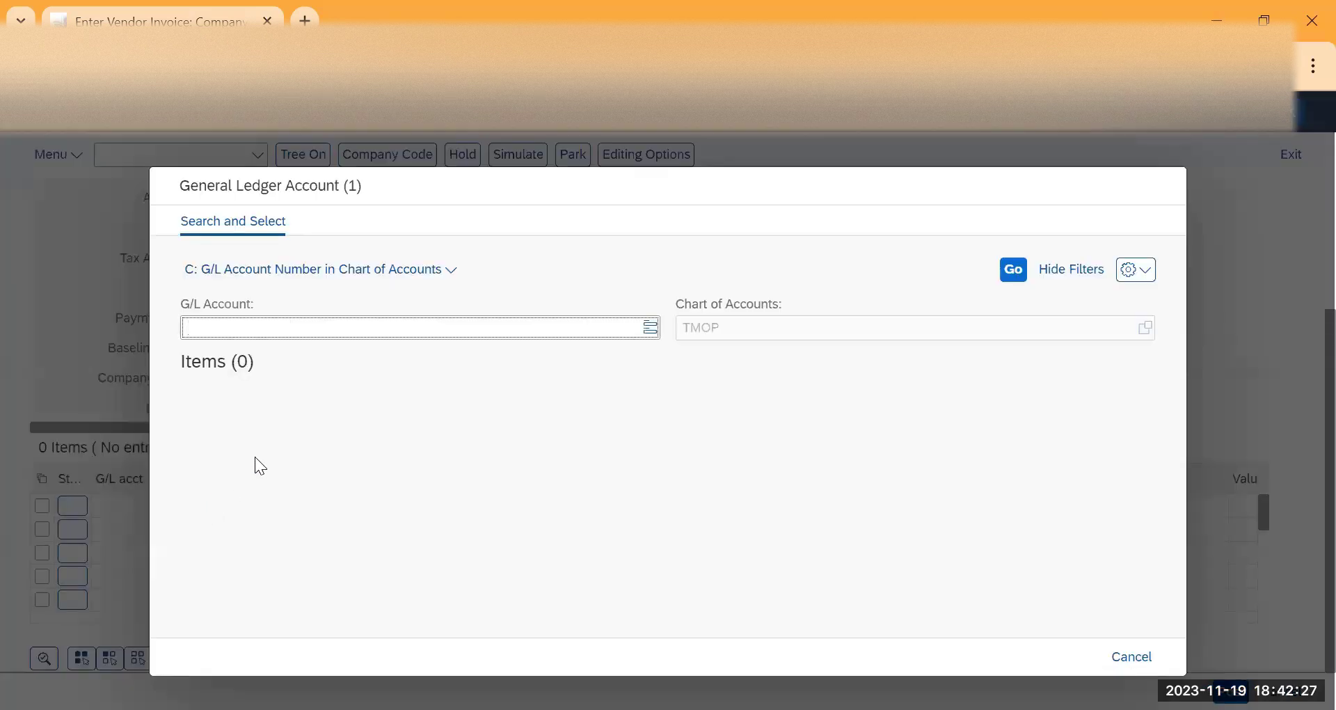
click(1012, 274)
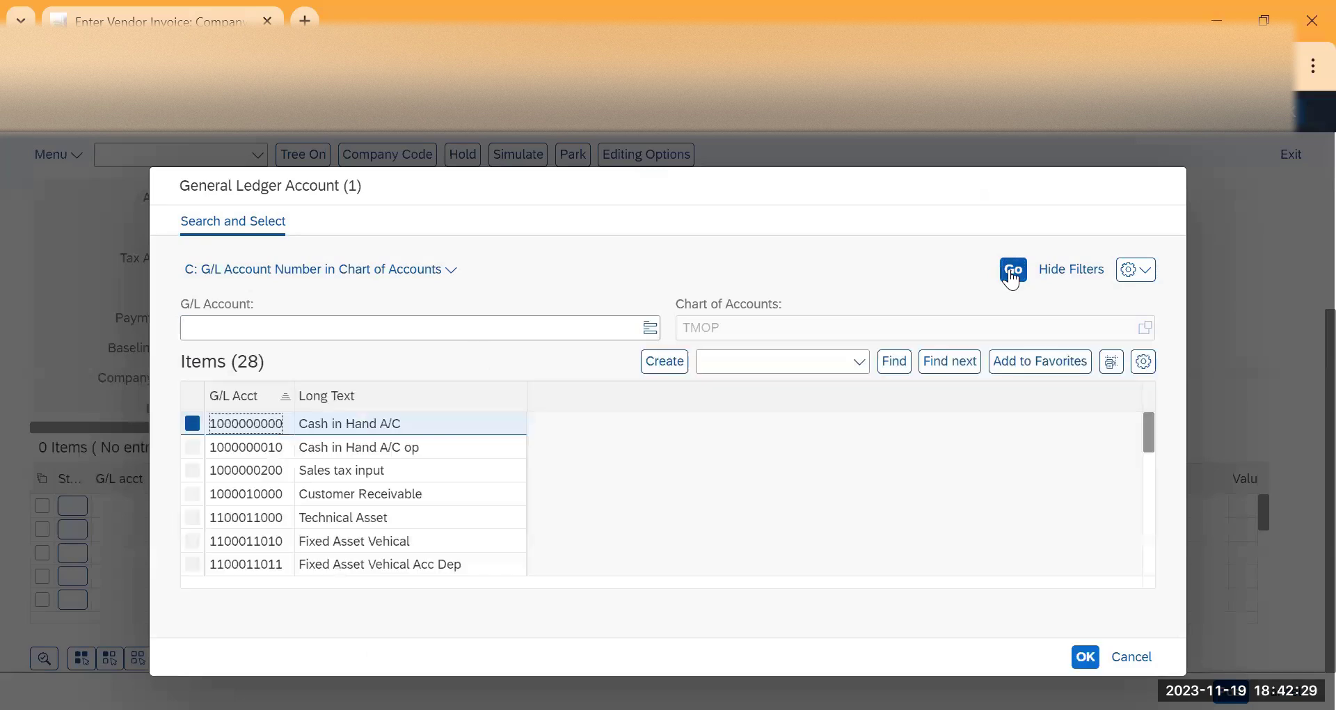
scroll(368, 436, down, 5)
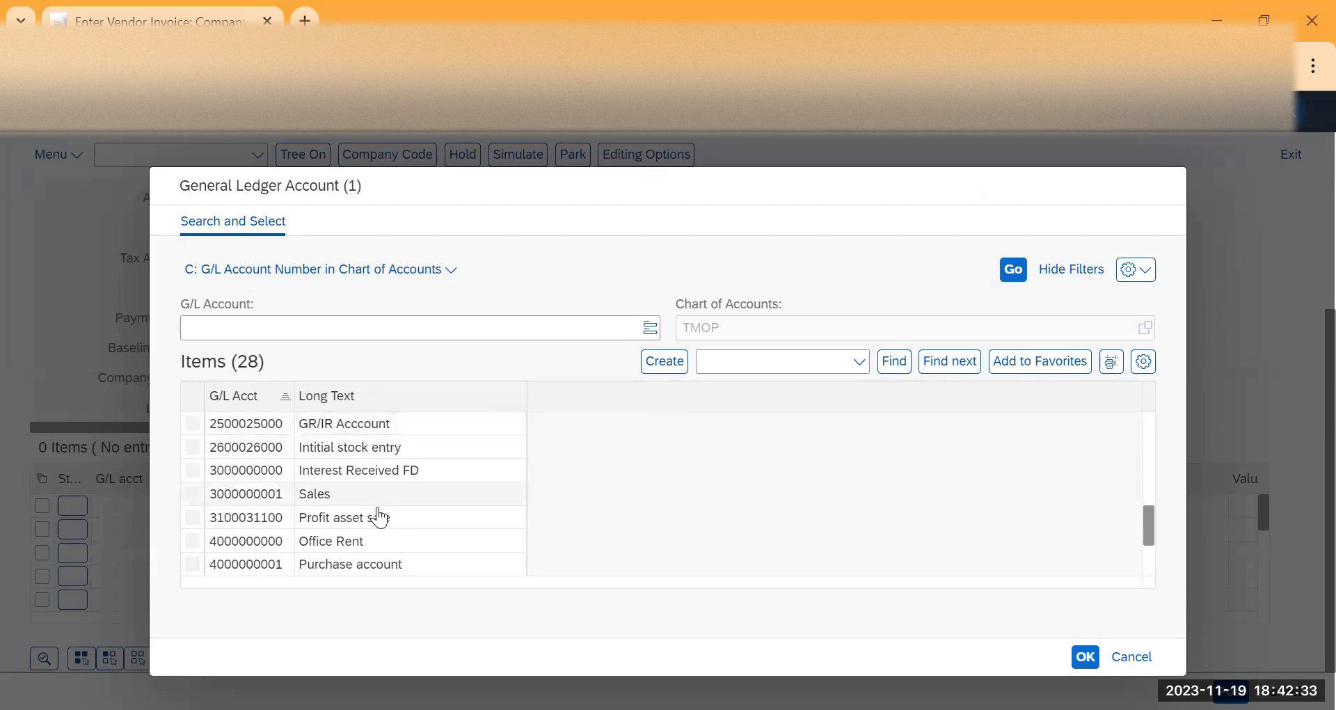
click(359, 565)
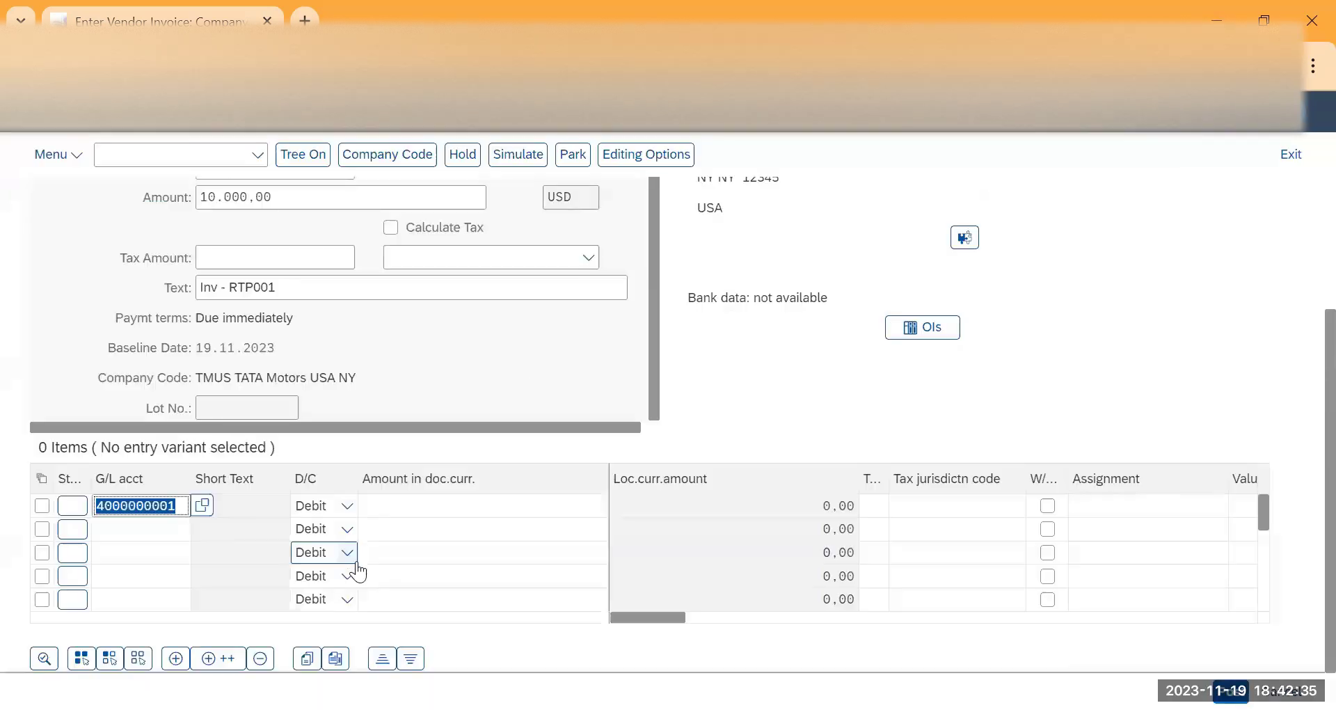
click(451, 514)
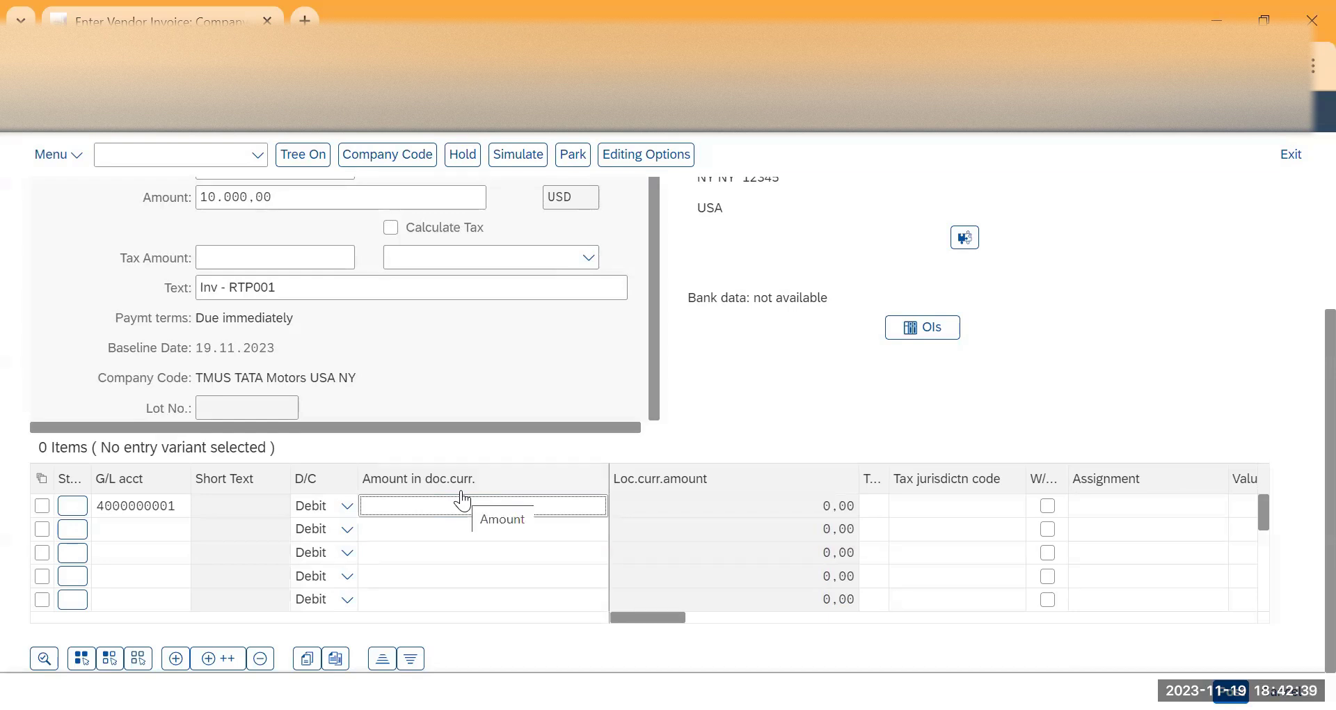
text(10000)
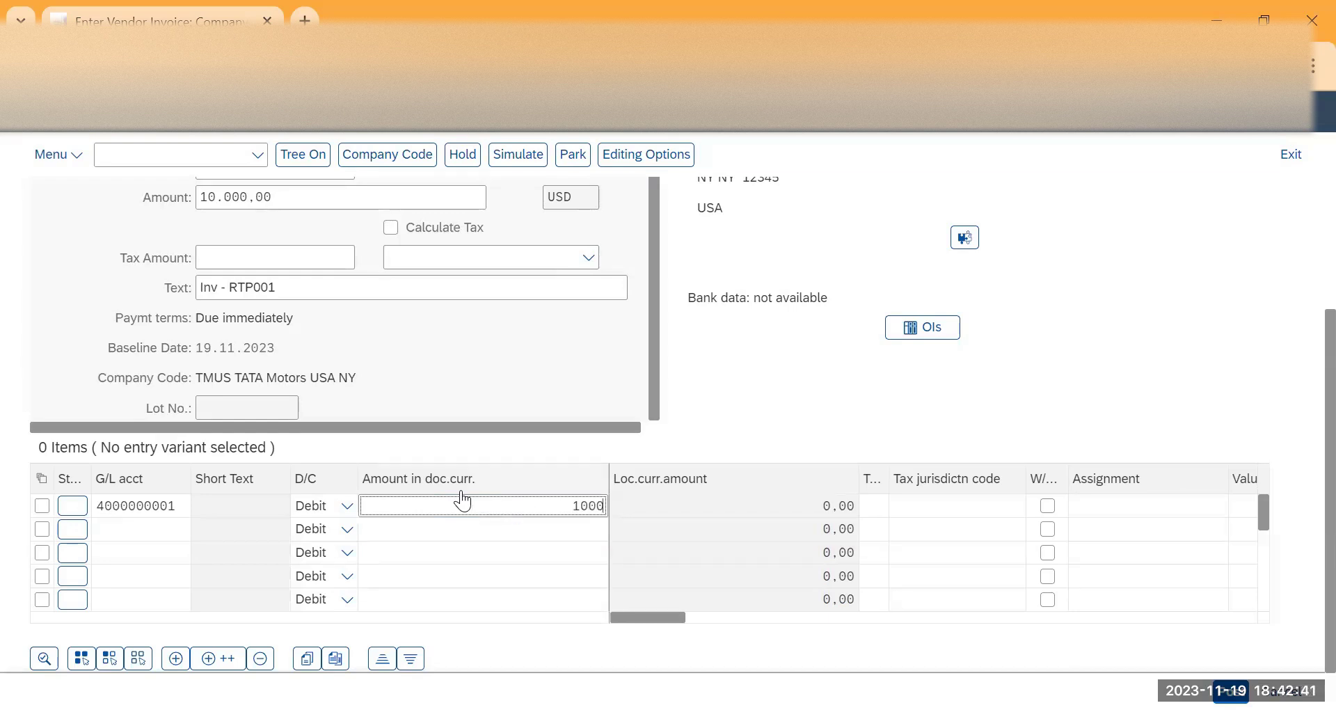
Step: Assign cost center USRENT to the first line item
click(949, 514)
key(Tab)
key(Tab)
key(Tab)
key(Tab)
key(Tab)
key(Tab)
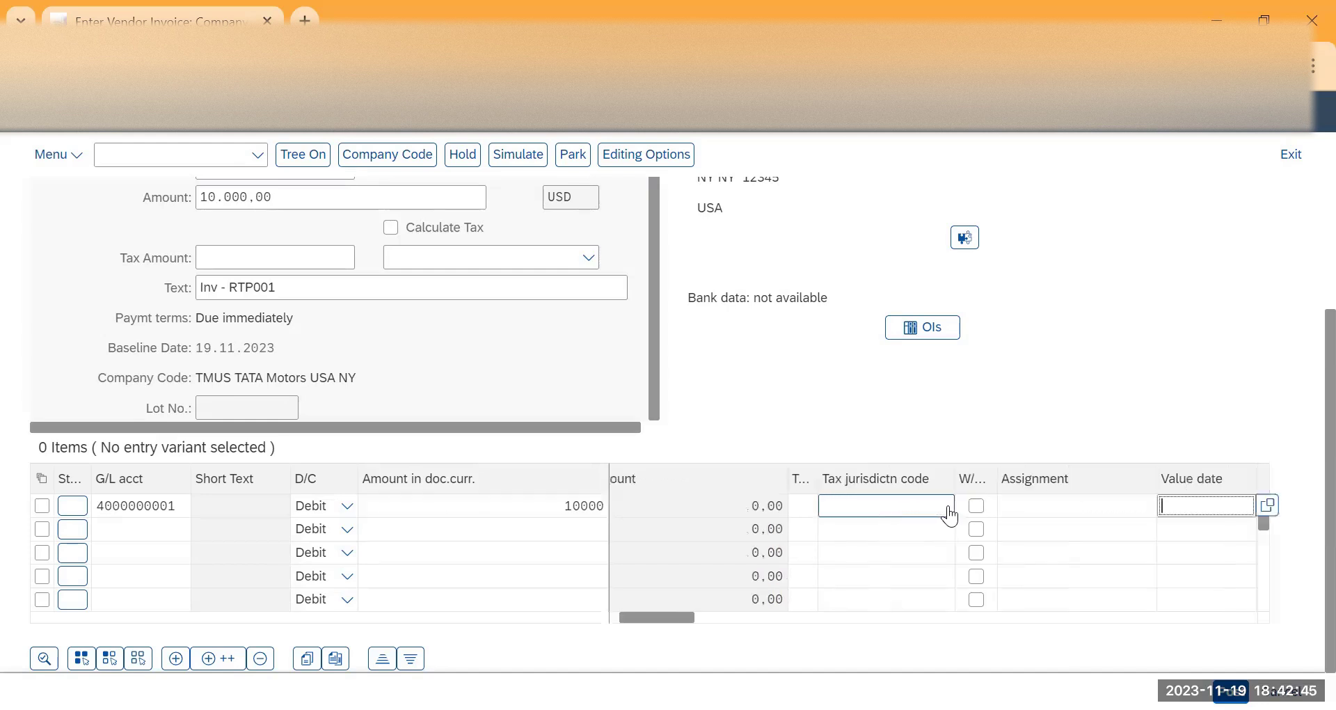
key(Tab)
key(Tab)
key(Tab)
key(Tab)
key(Tab)
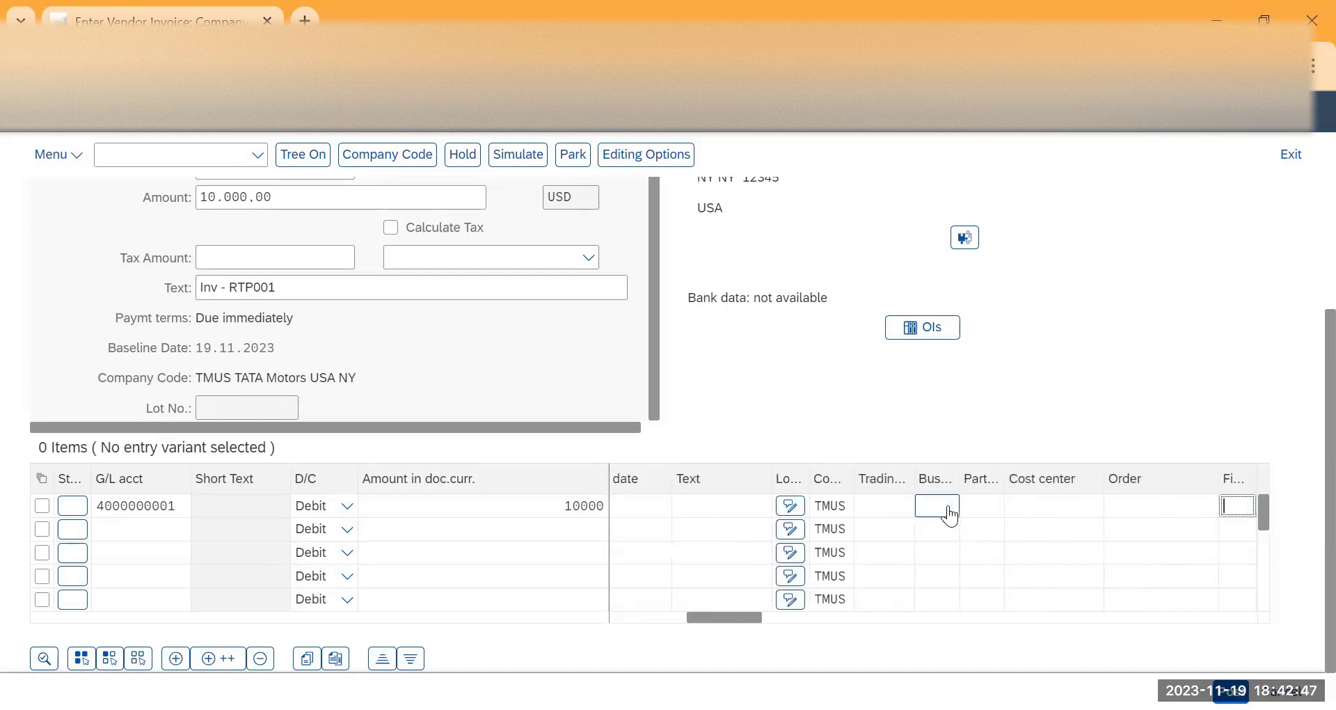
key(shift+Tab)
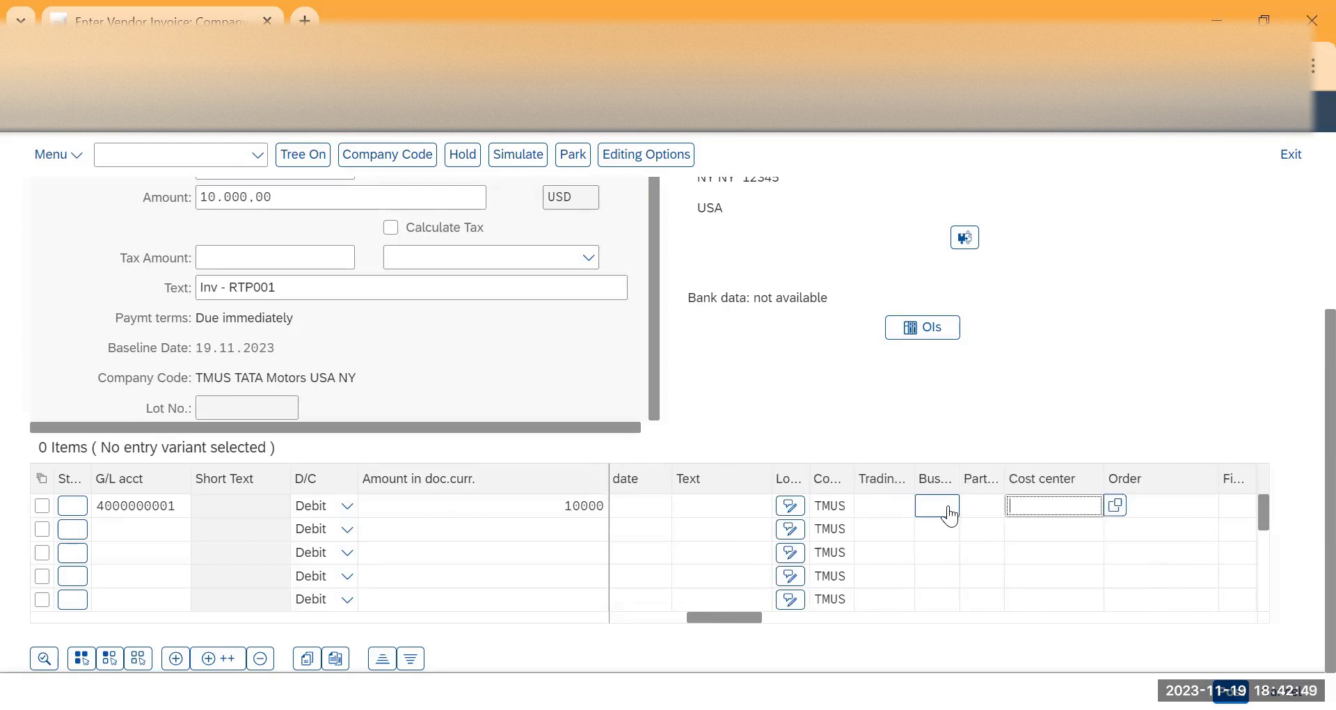
text(u)
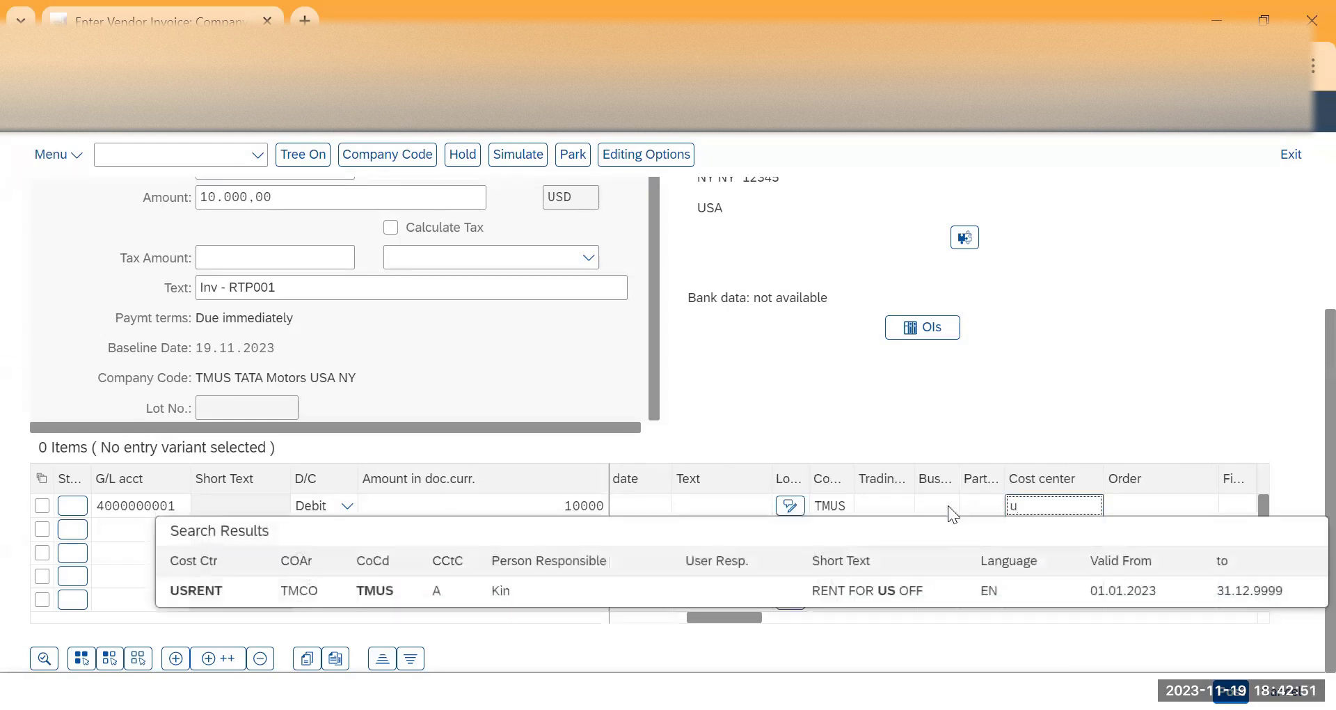
click(217, 591)
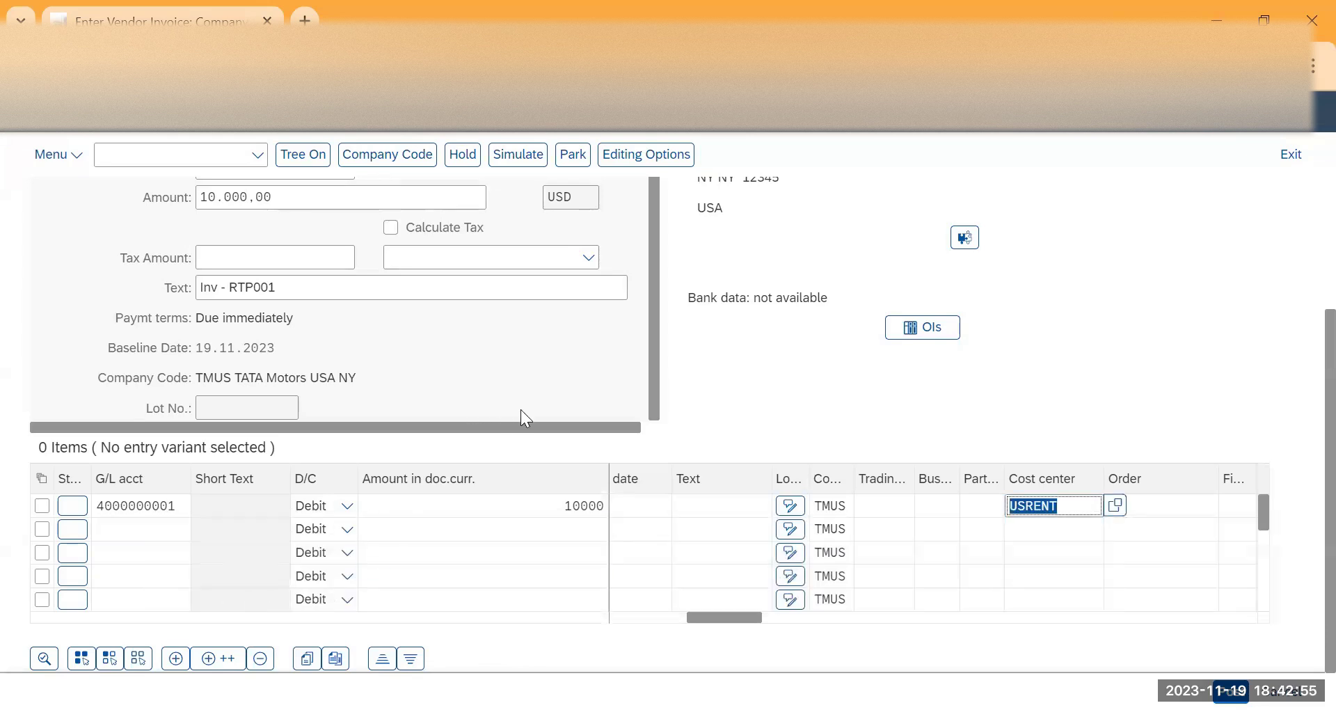
Step: Simulate the vendor invoice and post it in company code TMUS
scroll(521, 409, up, 1)
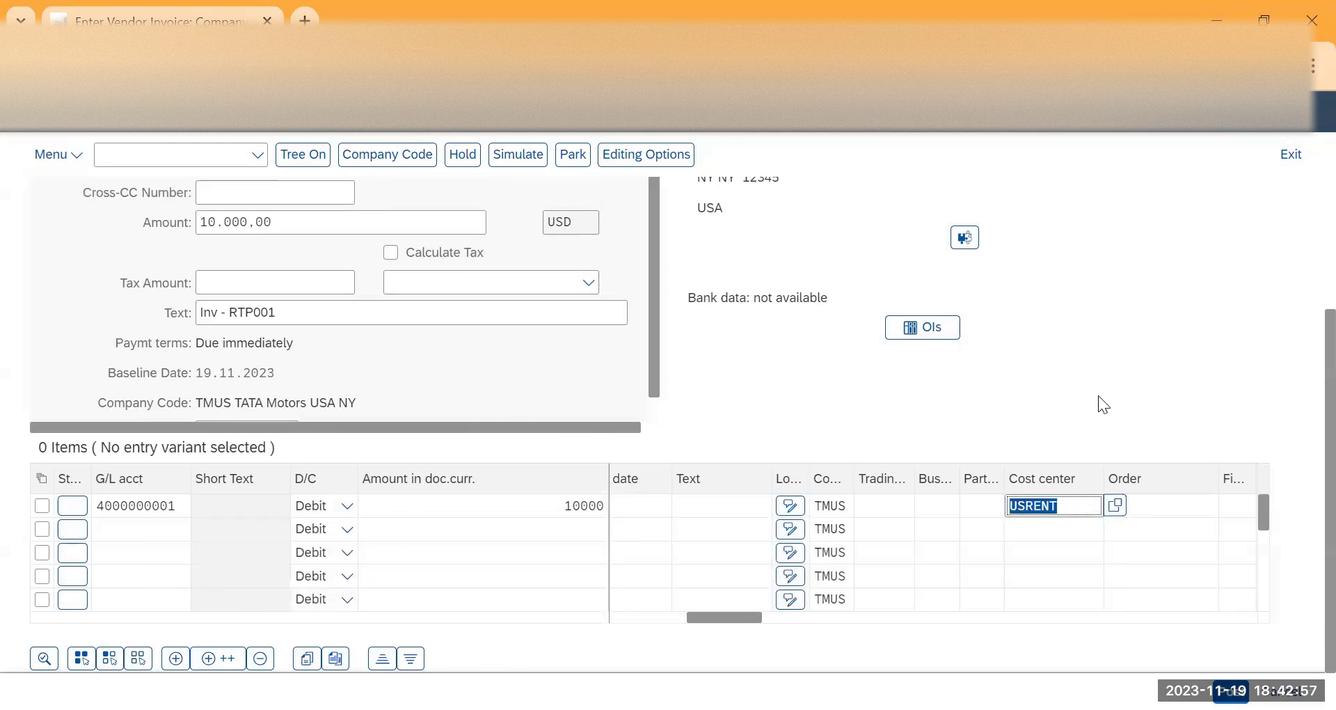
click(522, 155)
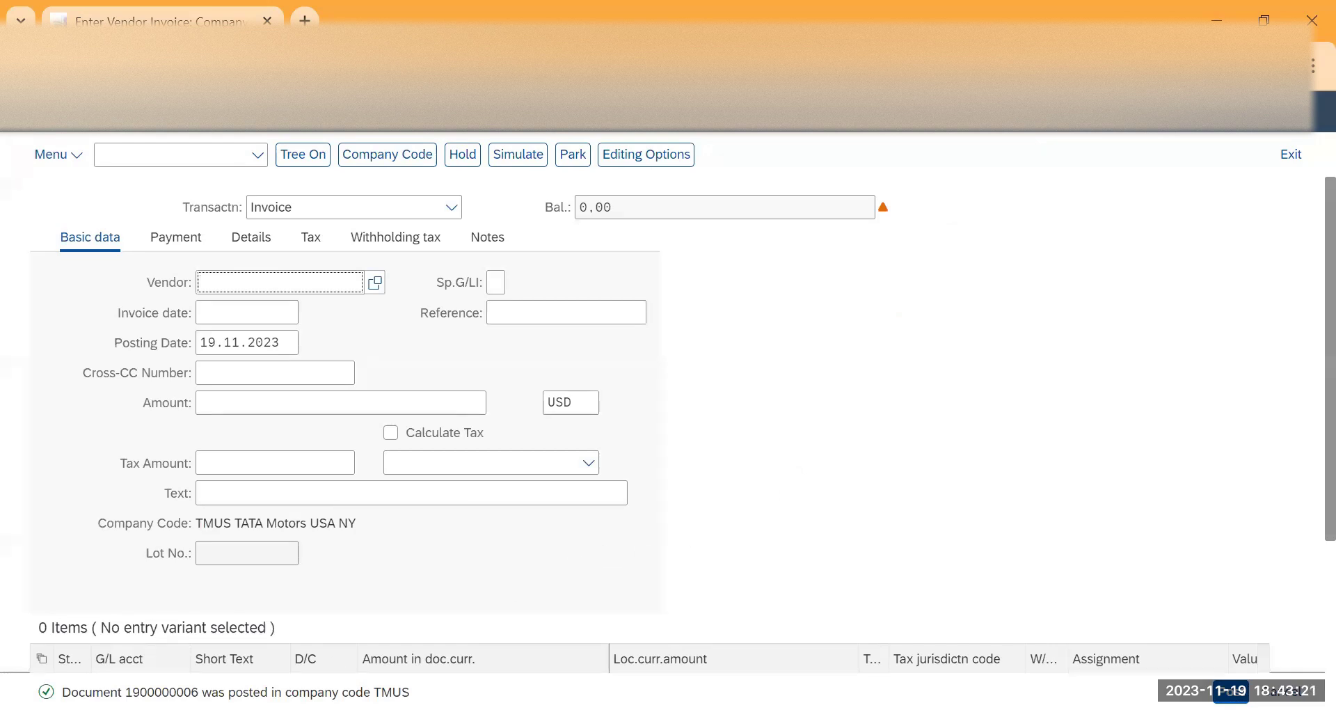
drag(132, 692, 219, 692)
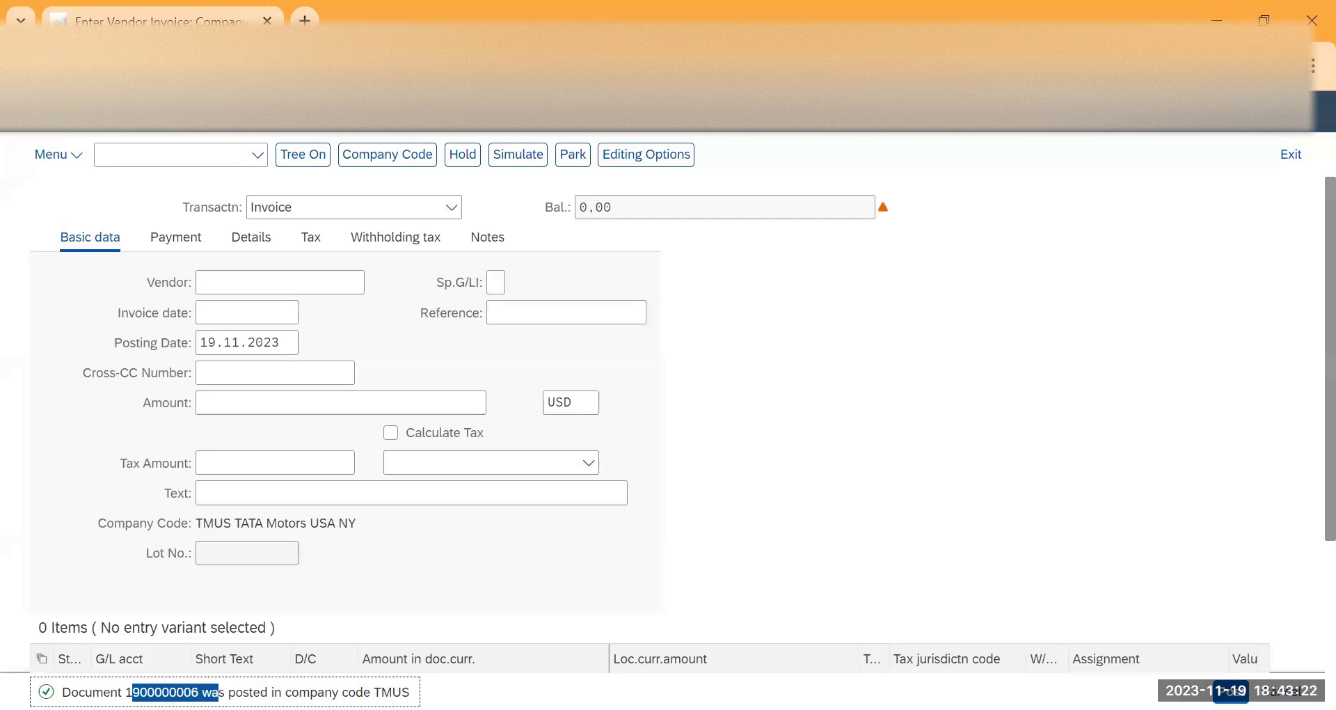
Step: Apply the accounting editing options with Doc.Type Option "Document type hidden" and read the long text of the activation message
click(636, 158)
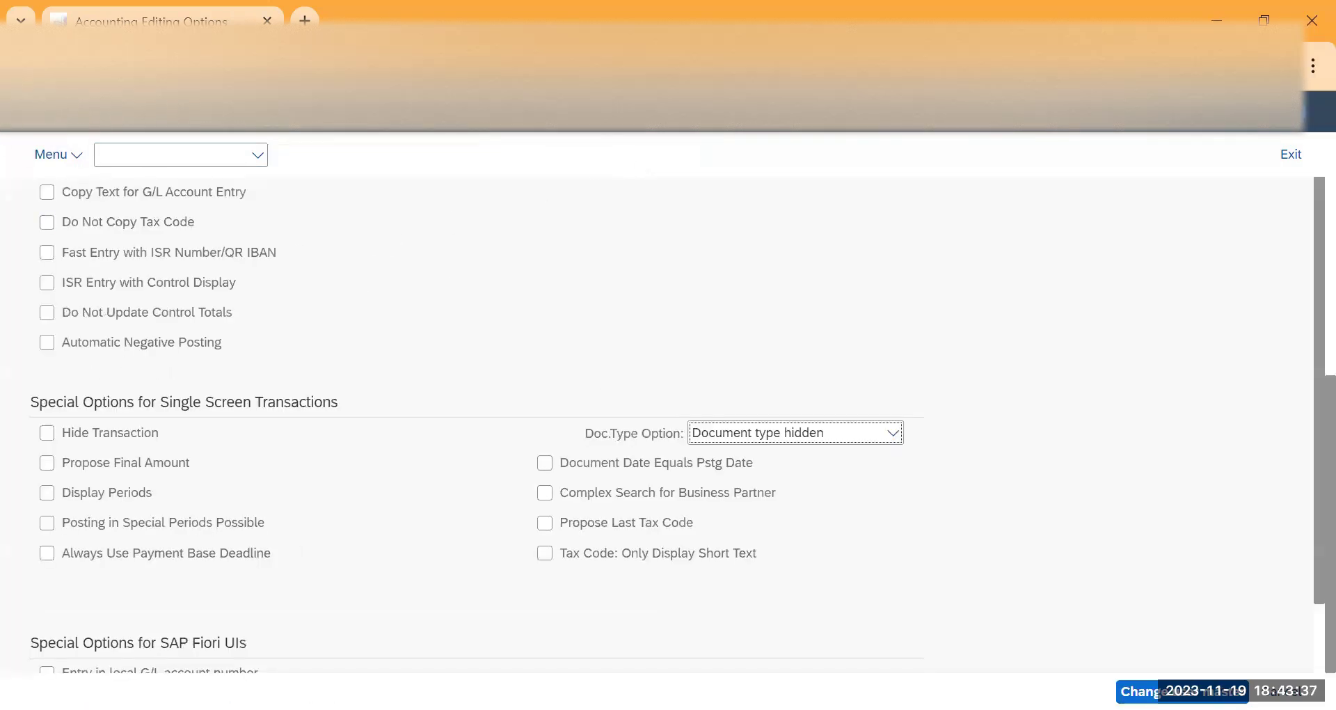
key(ctrl+s)
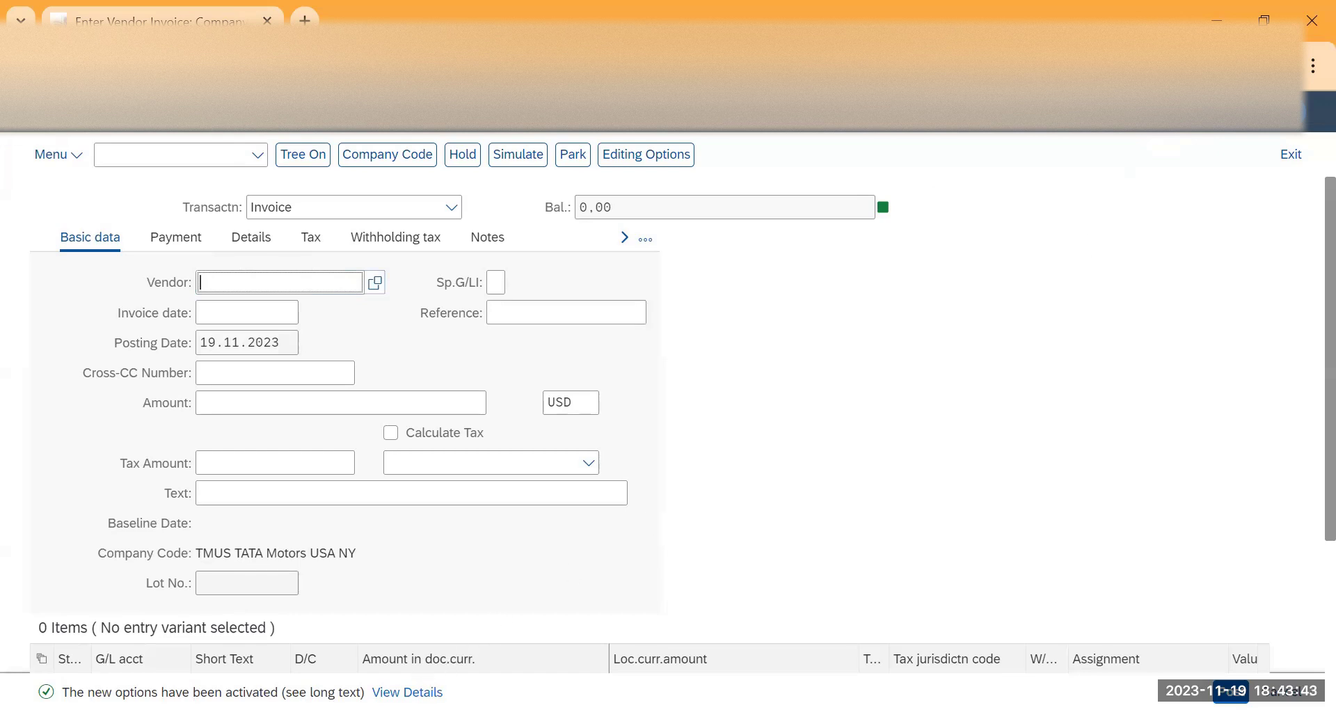
click(407, 691)
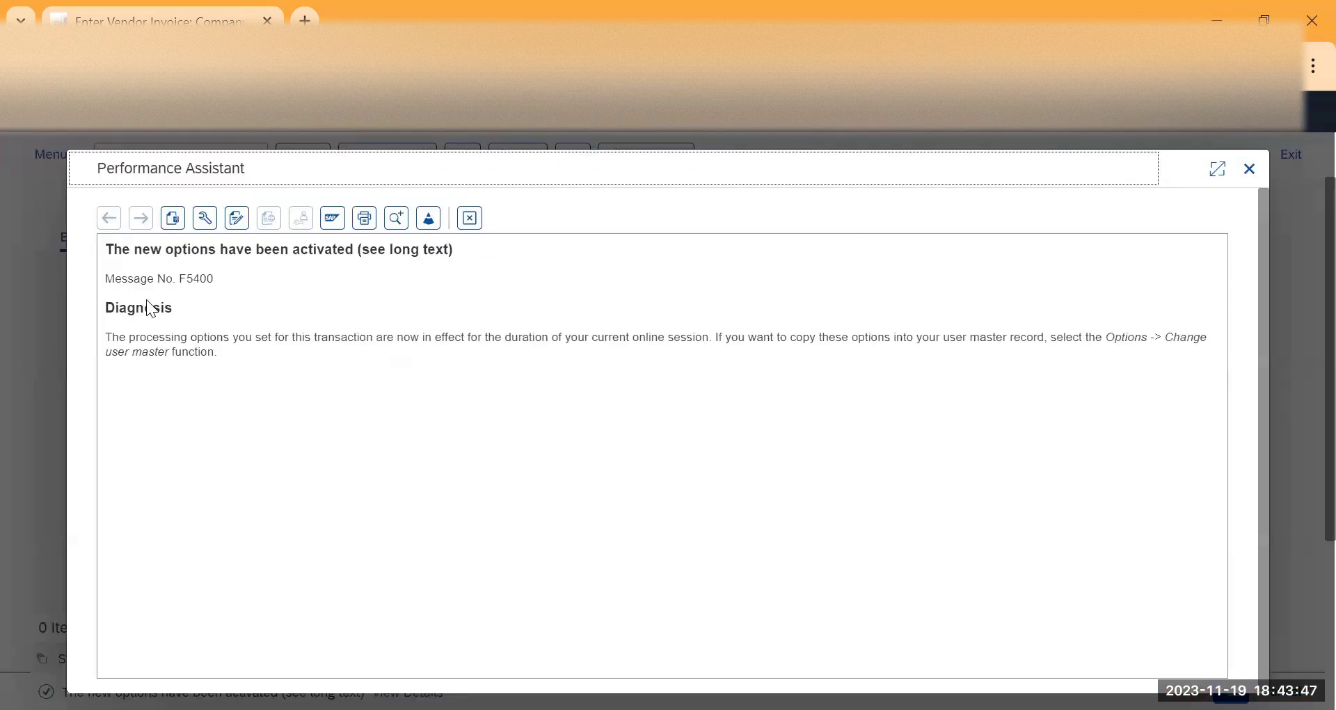
click(1249, 168)
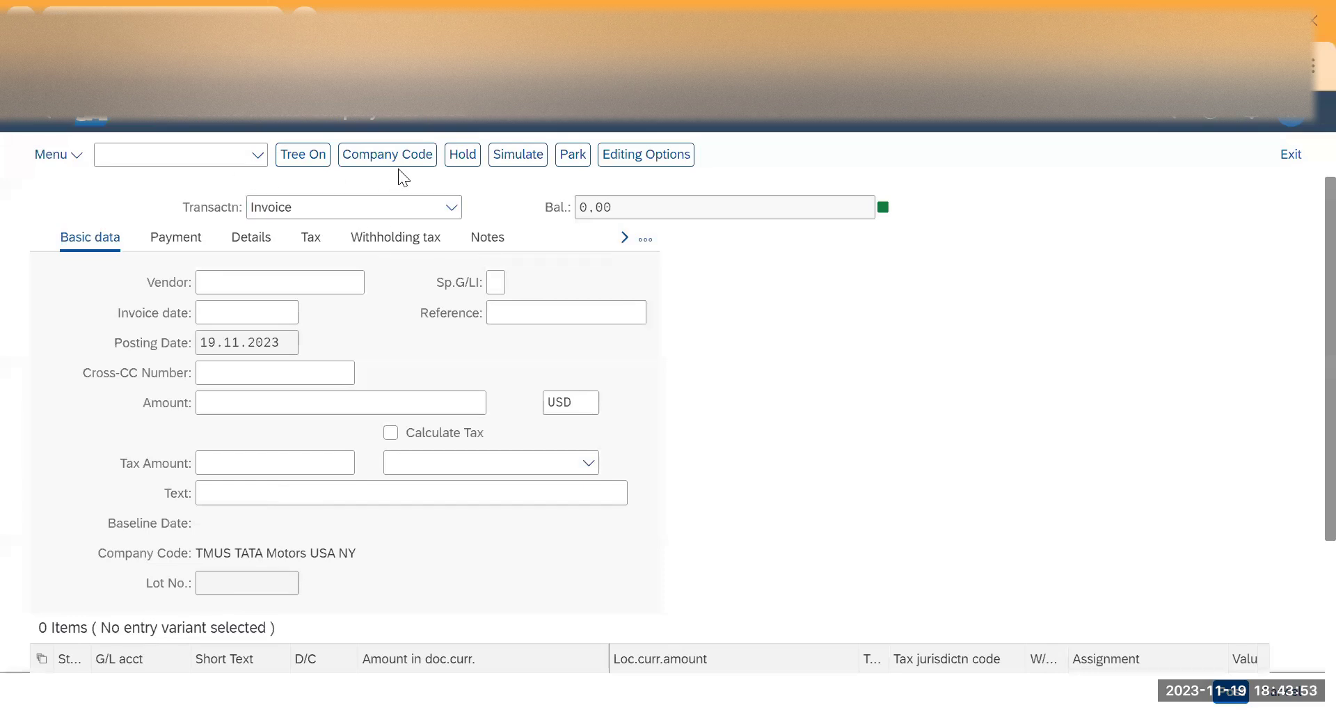
Step: Open the header search to look for the document display transaction
click(135, 154)
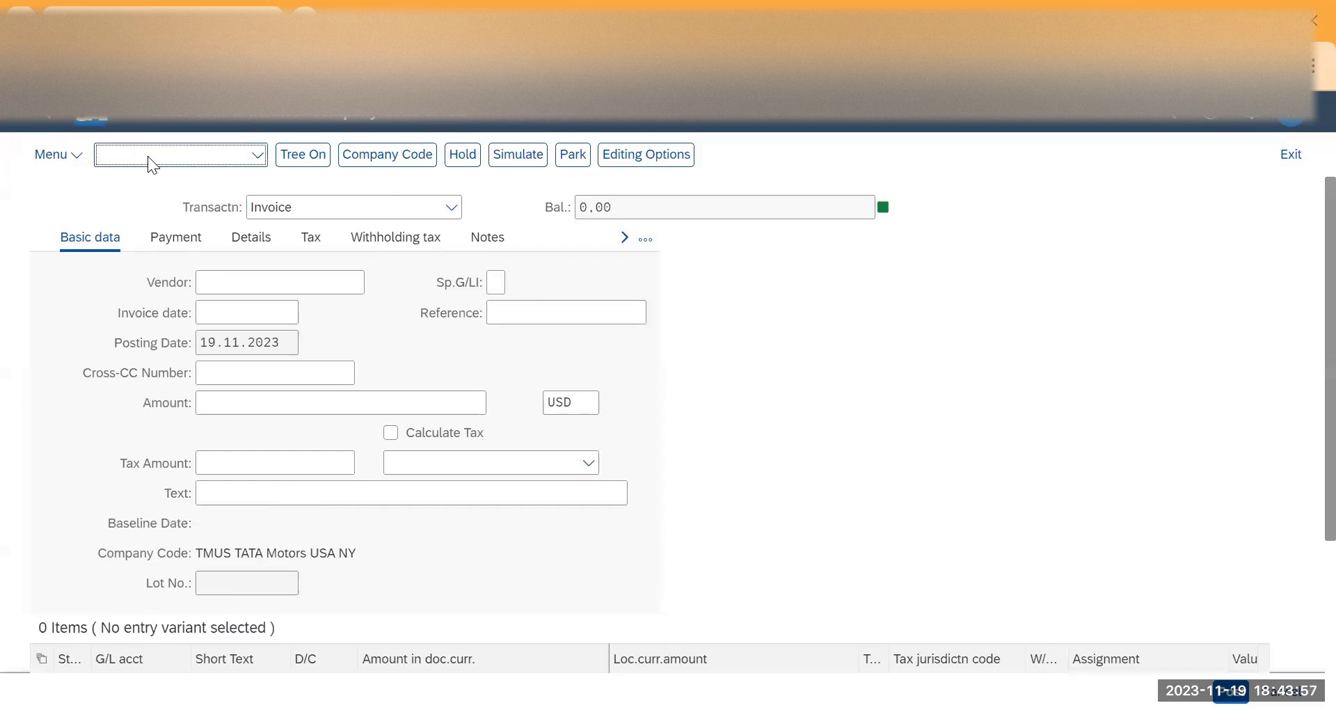
click(1171, 121)
click(1170, 123)
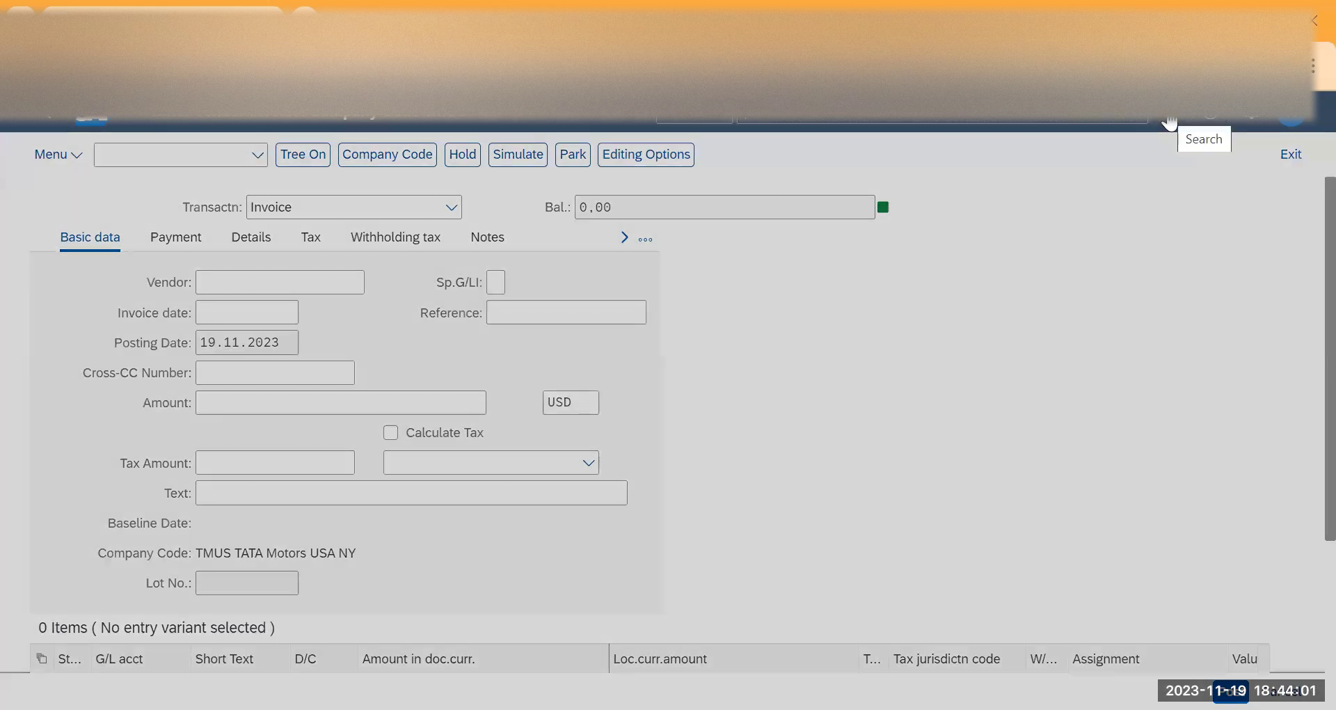
click(1169, 123)
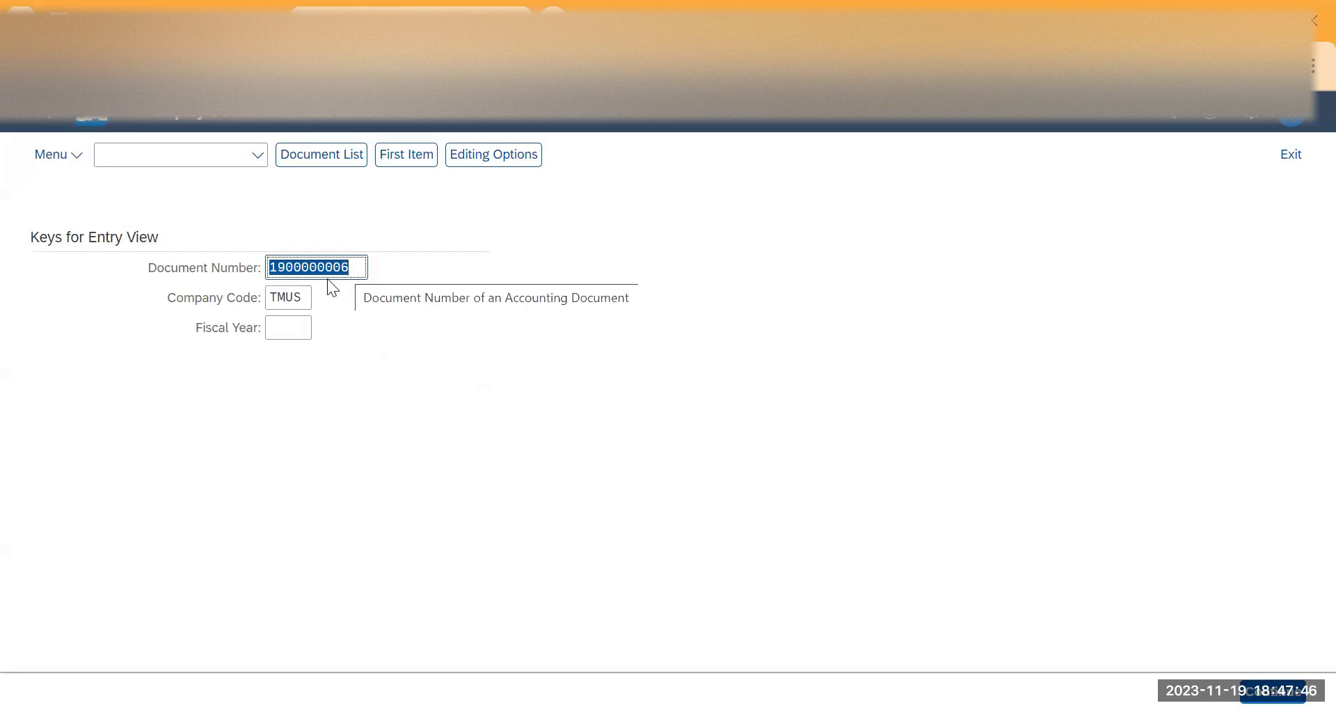
Step: Set the fiscal year to 2023 in the entry view keys to display the posted document of company code TMUS
click(290, 329)
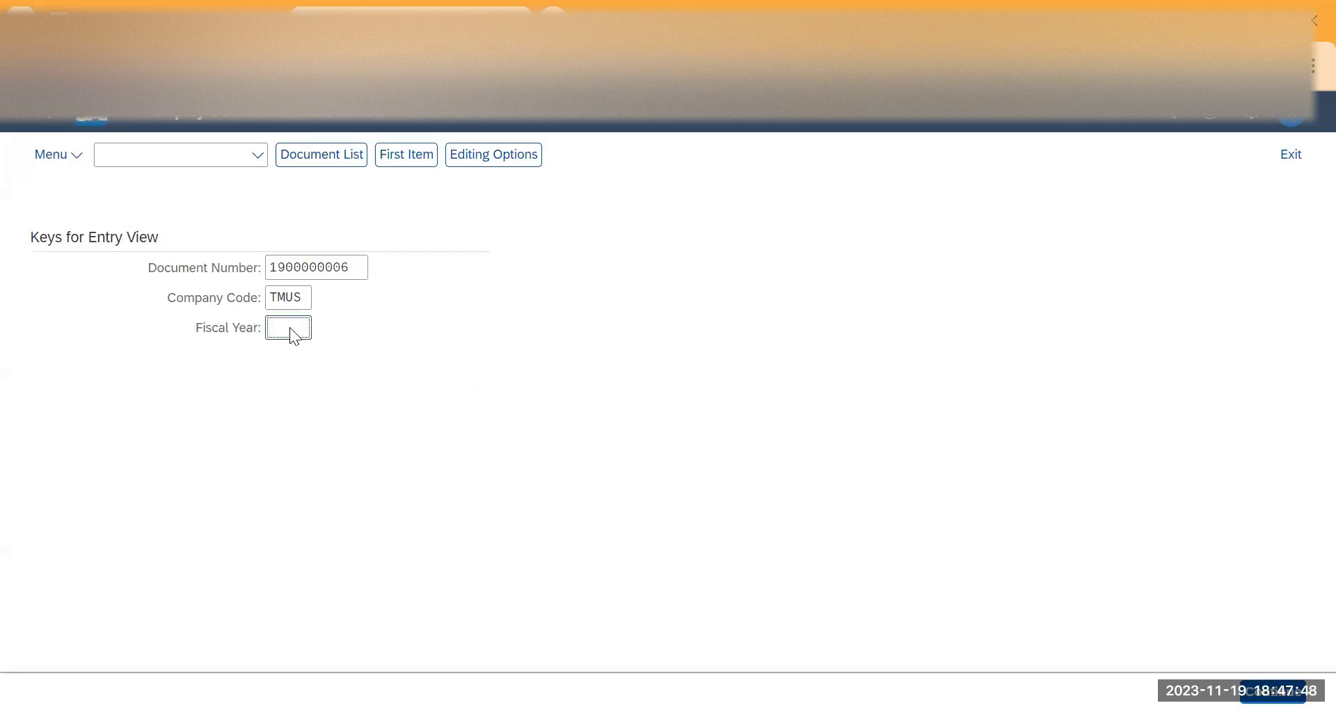
text(2023)
key(Return)
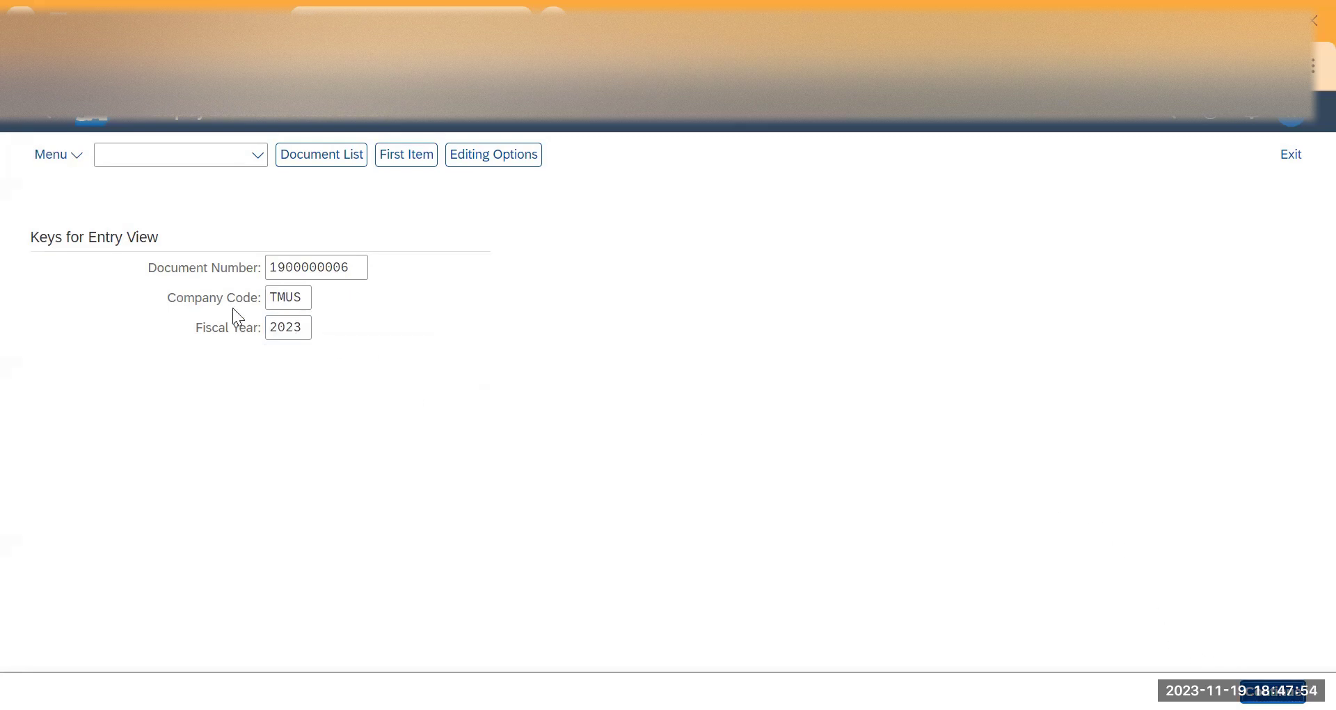